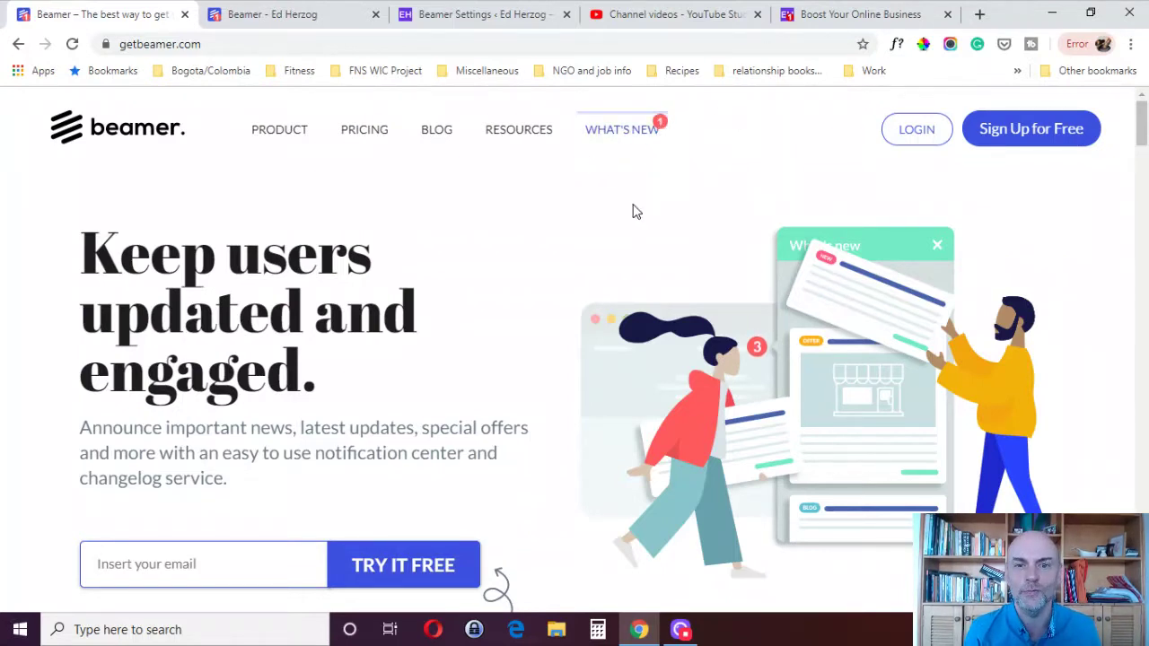
Open the What's New feed on the Beamer homepage and read the NPS beta announcement
{"action": "left_click", "coordinate": [631, 134]}
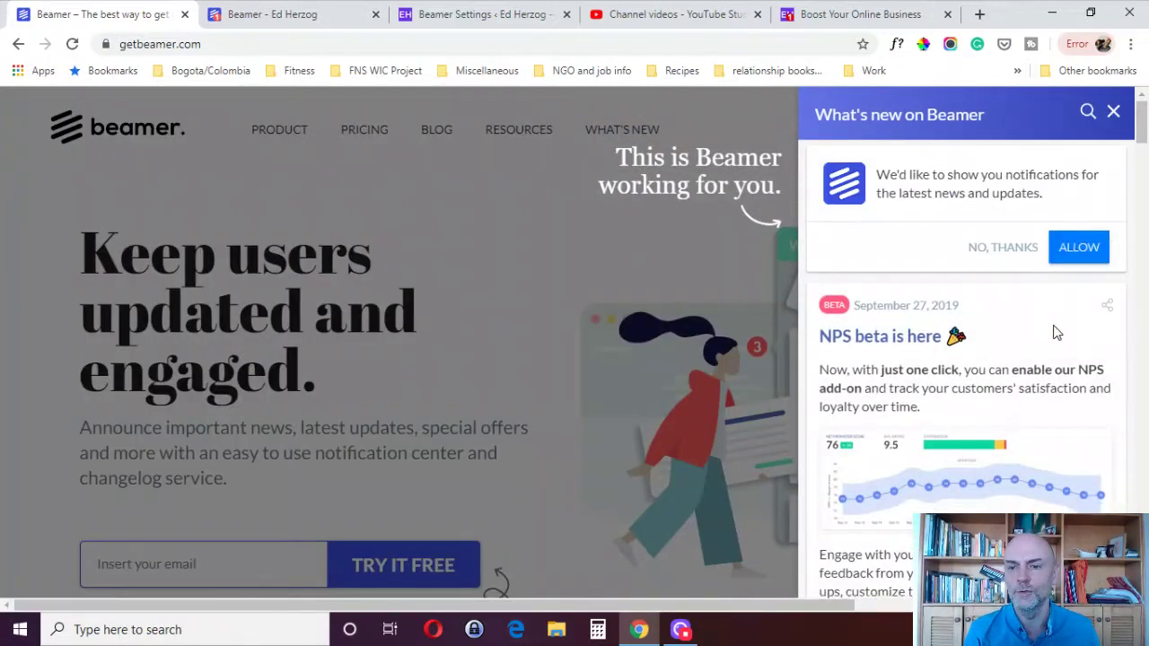
{"action": "scroll", "coordinate": [1056, 333], "scroll_direction": "down", "scroll_amount": 3}
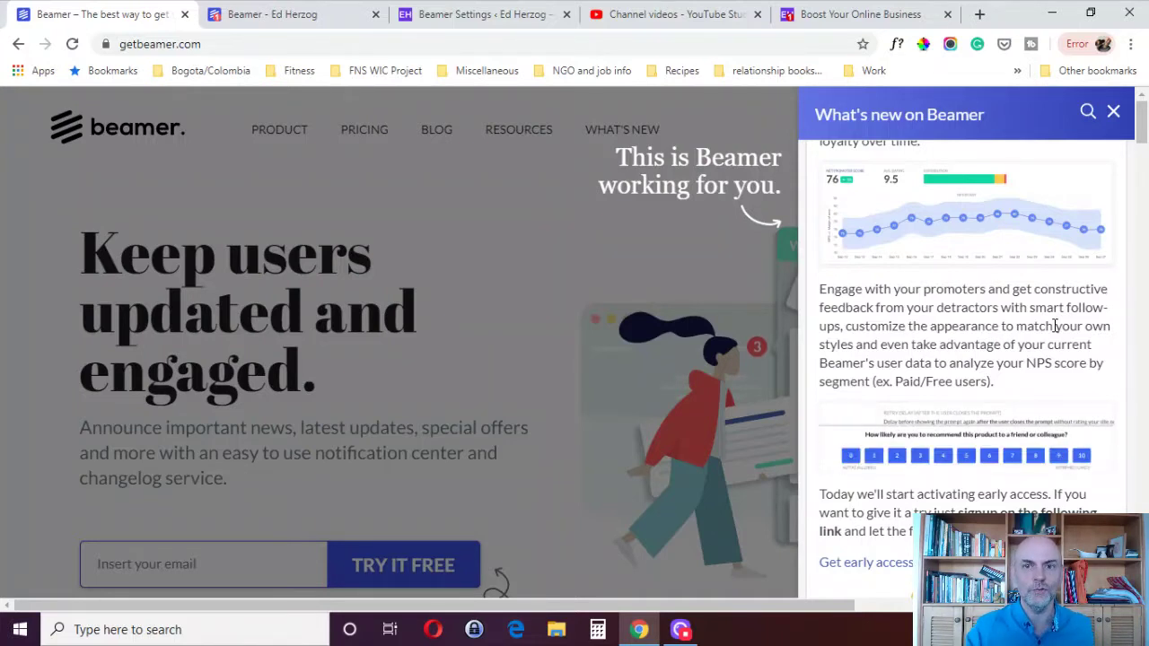
Switch to the Beamer dashboard and preview the "[Part 1] Beamer Review and Demo" post as visitors see it, closing the preview when done
{"action": "left_click", "coordinate": [295, 22]}
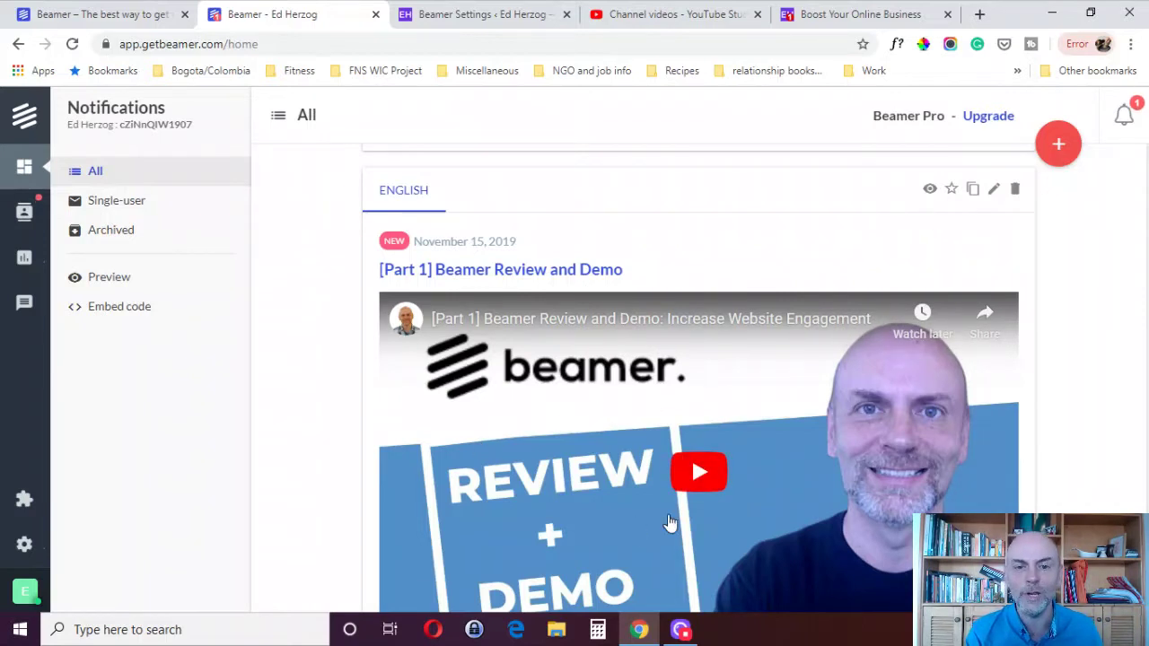
{"action": "left_click", "coordinate": [931, 190]}
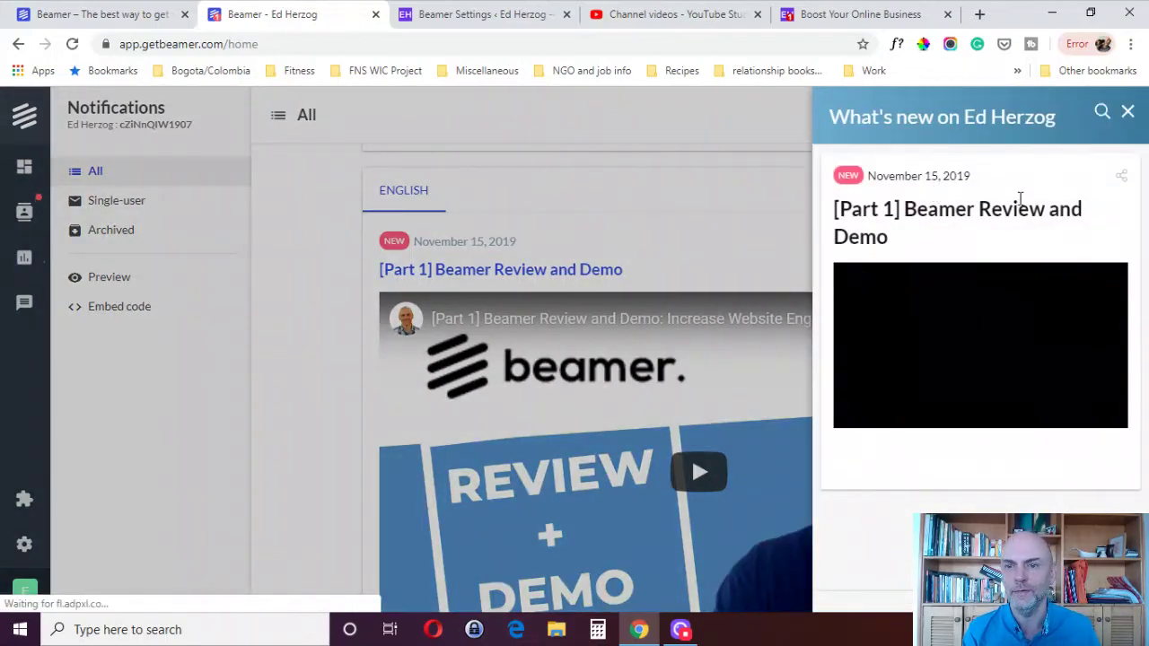
{"action": "left_click", "coordinate": [1128, 114]}
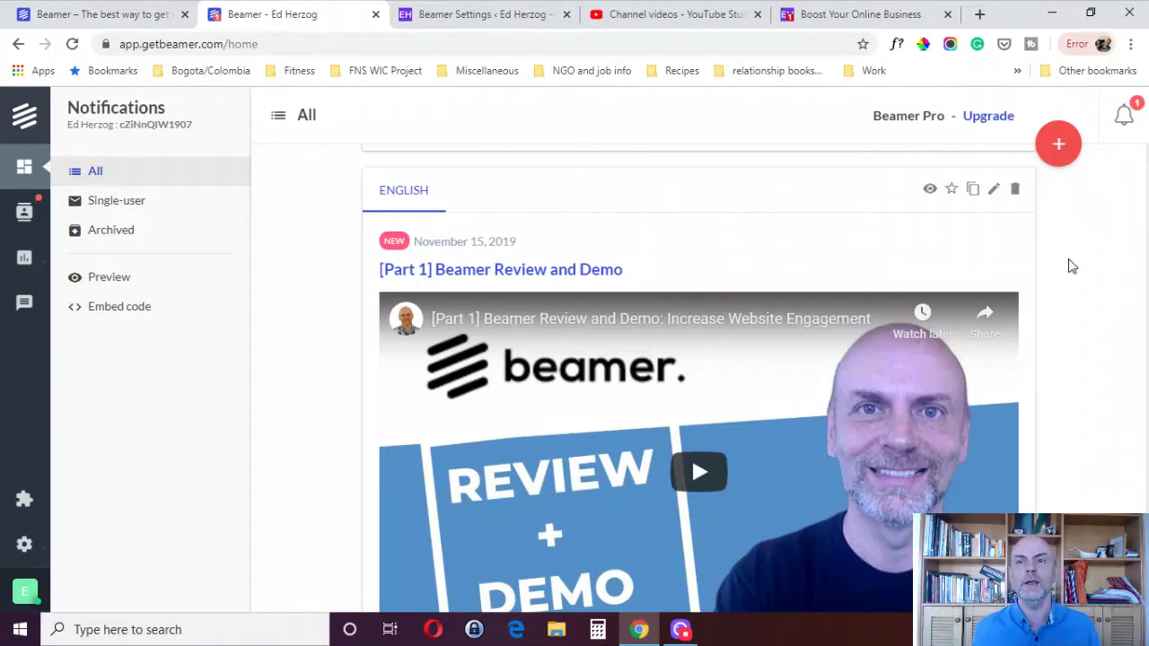
Start a new Beamer post and examine its category choices, media insertion options, link fields, segment filters and publishing toggles
{"action": "left_click", "coordinate": [1059, 151]}
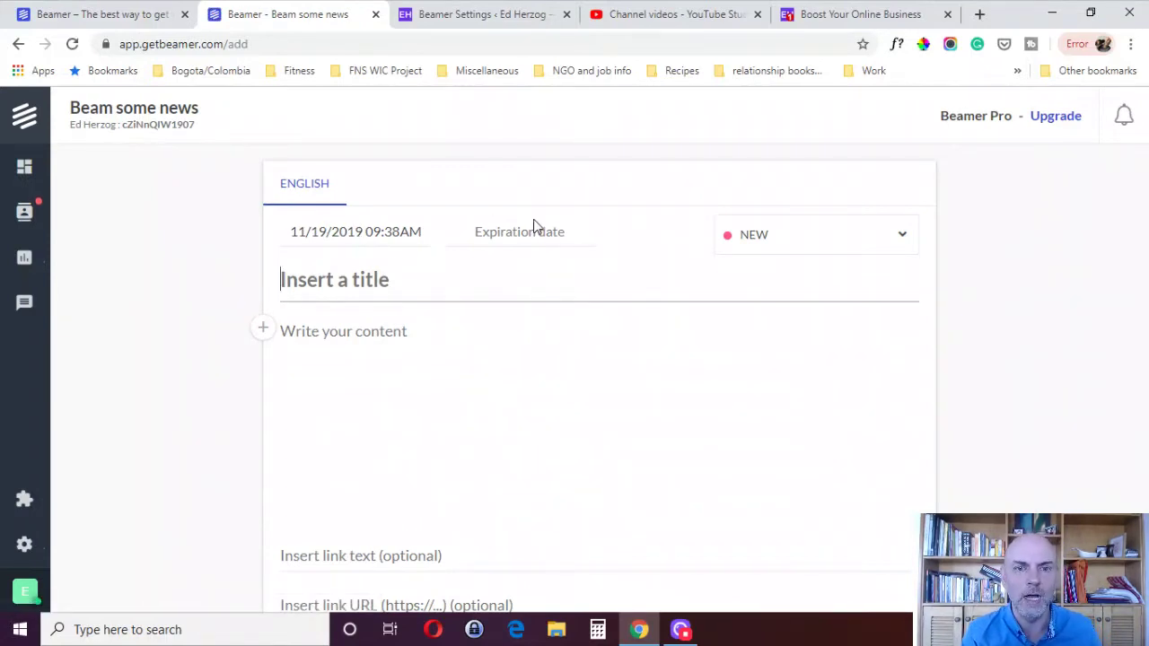
{"action": "left_click", "coordinate": [818, 244]}
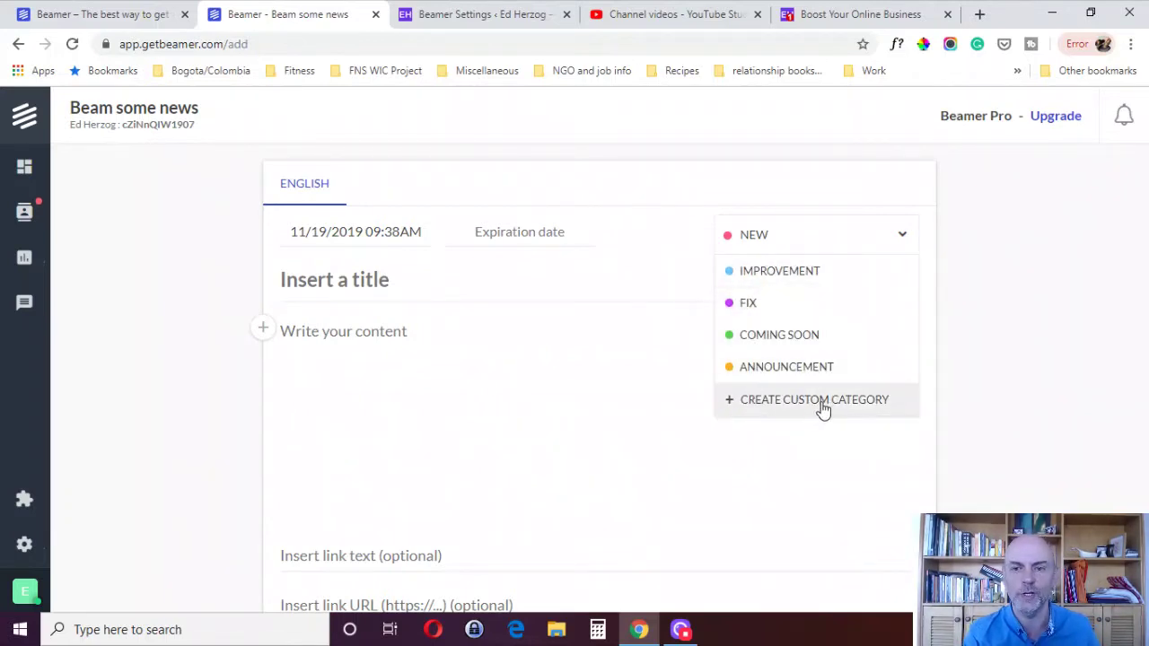
{"action": "left_click", "coordinate": [382, 282]}
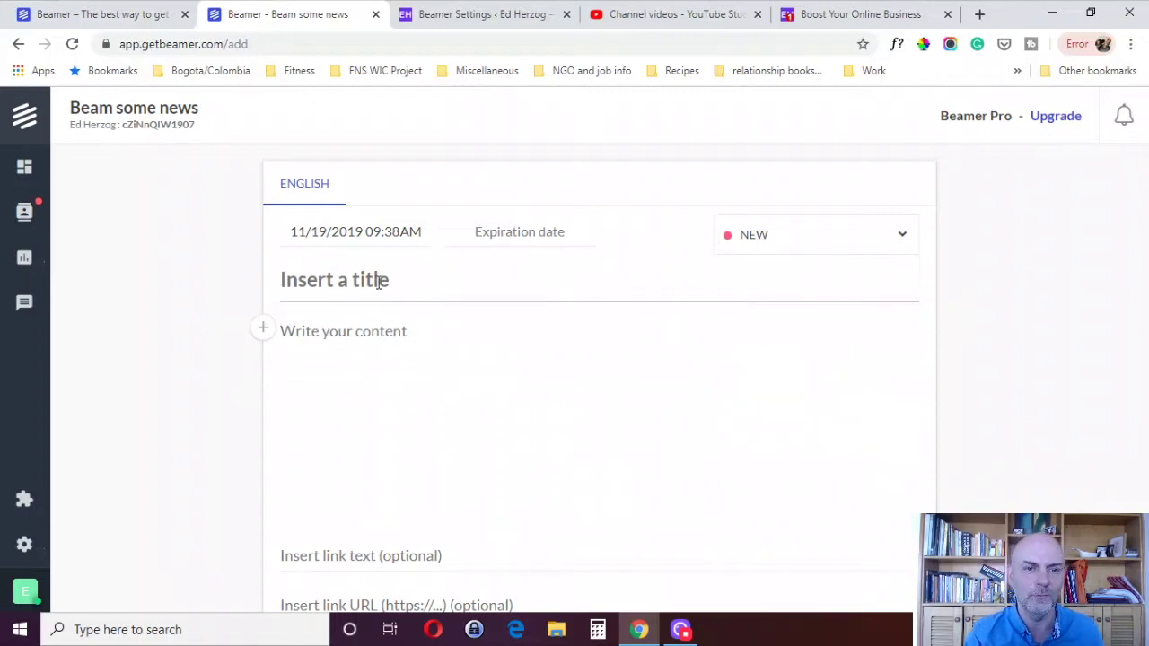
{"action": "left_click", "coordinate": [261, 330]}
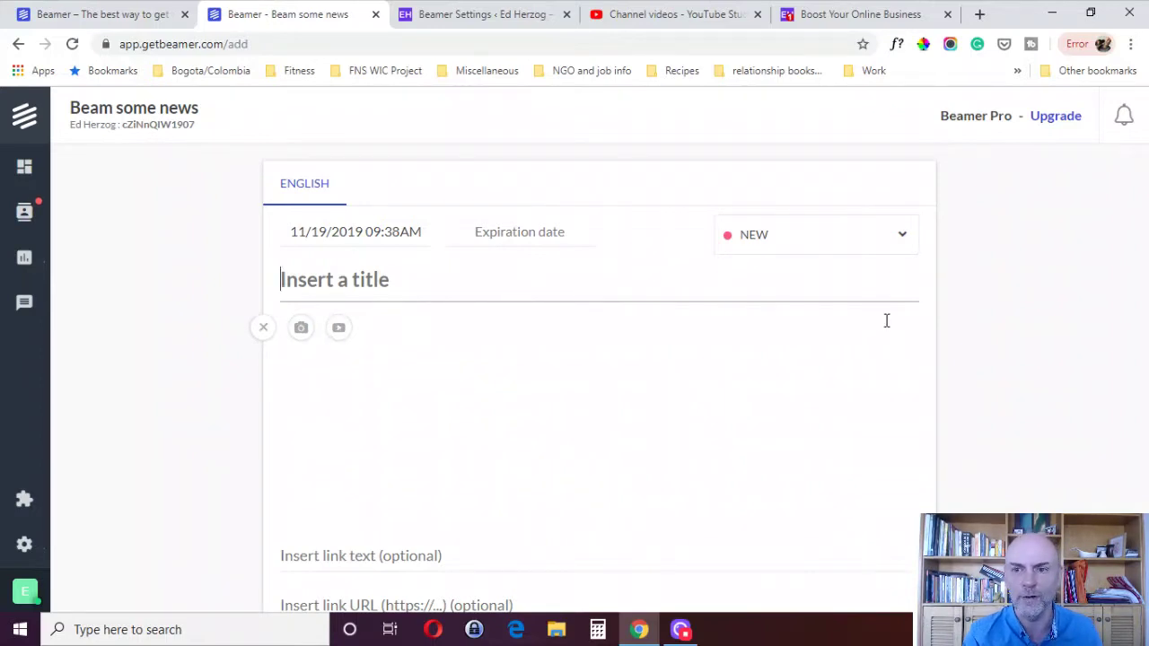
{"action": "left_click", "coordinate": [997, 317]}
{"action": "scroll", "coordinate": [998, 317], "scroll_direction": "down", "scroll_amount": 3}
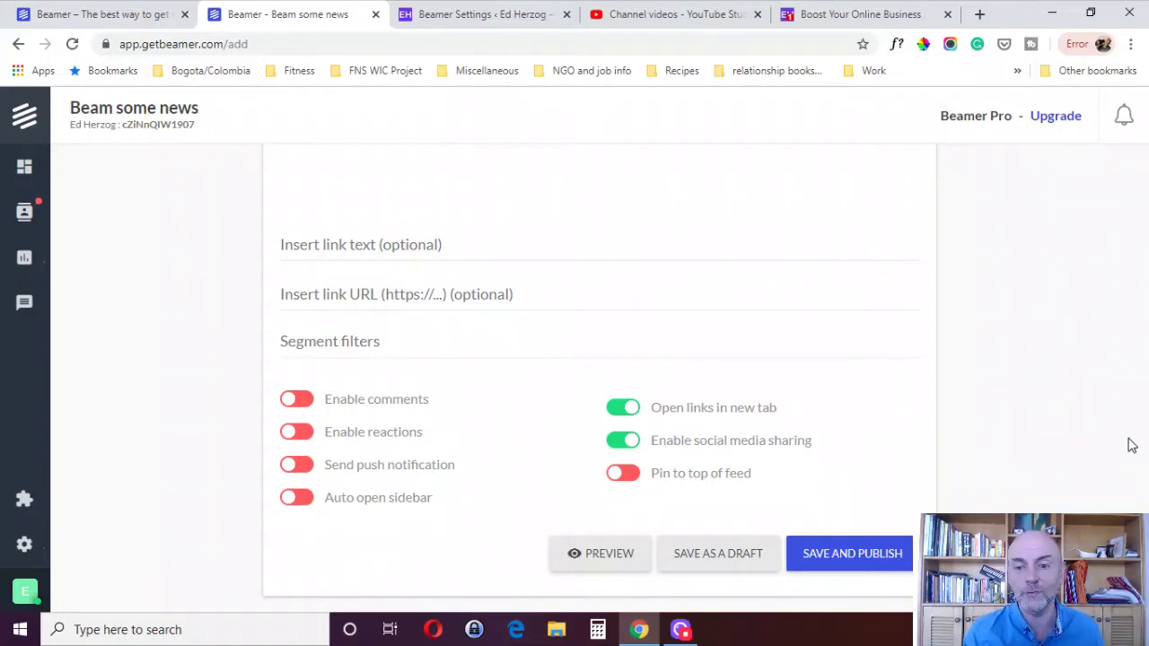
{"action": "scroll", "coordinate": [1131, 446], "scroll_direction": "up", "scroll_amount": 4}
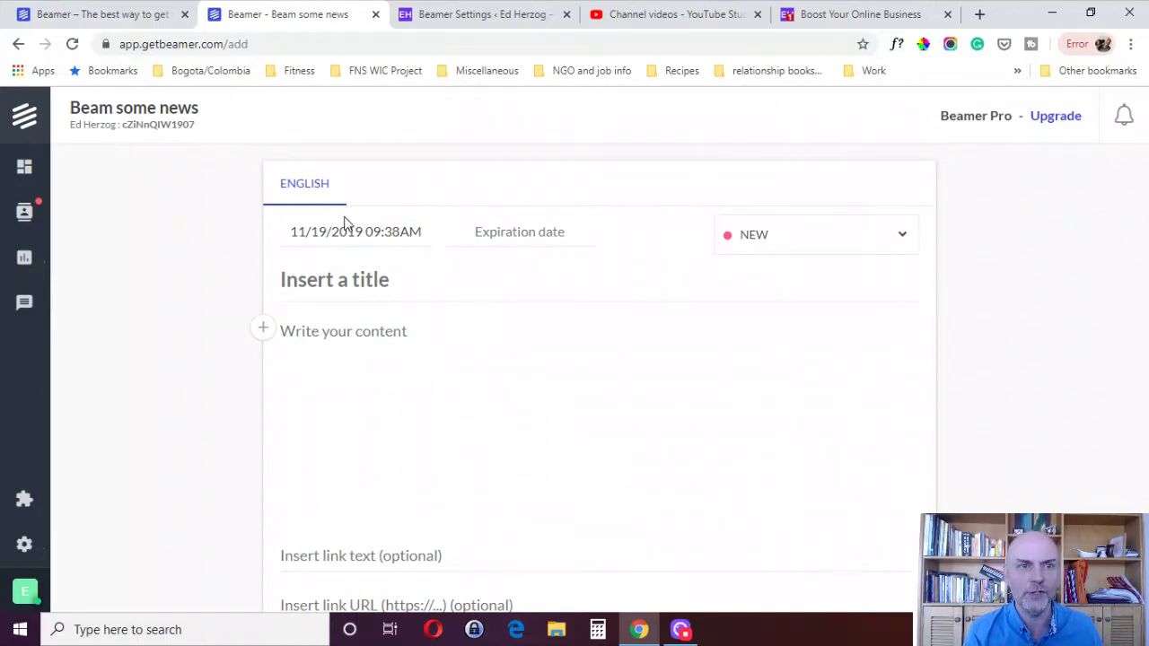
Return to the Beamer homepage, close the What's New feed and look through the feature sections and customer logos
{"action": "left_click", "coordinate": [67, 15]}
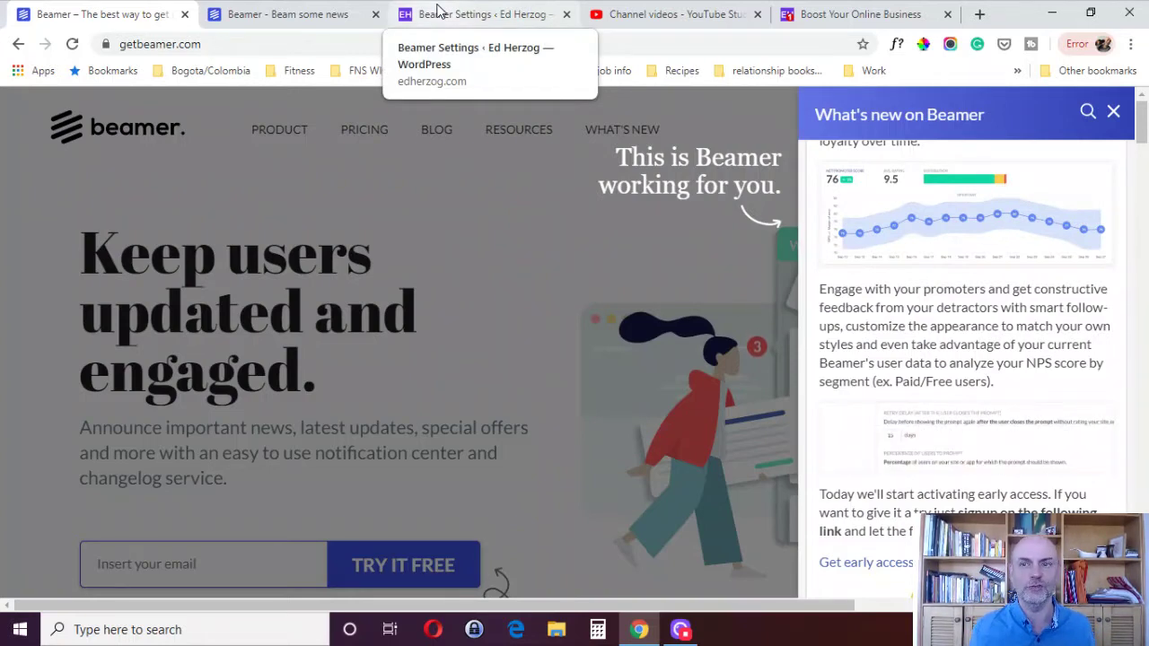
{"action": "left_click", "coordinate": [1113, 114]}
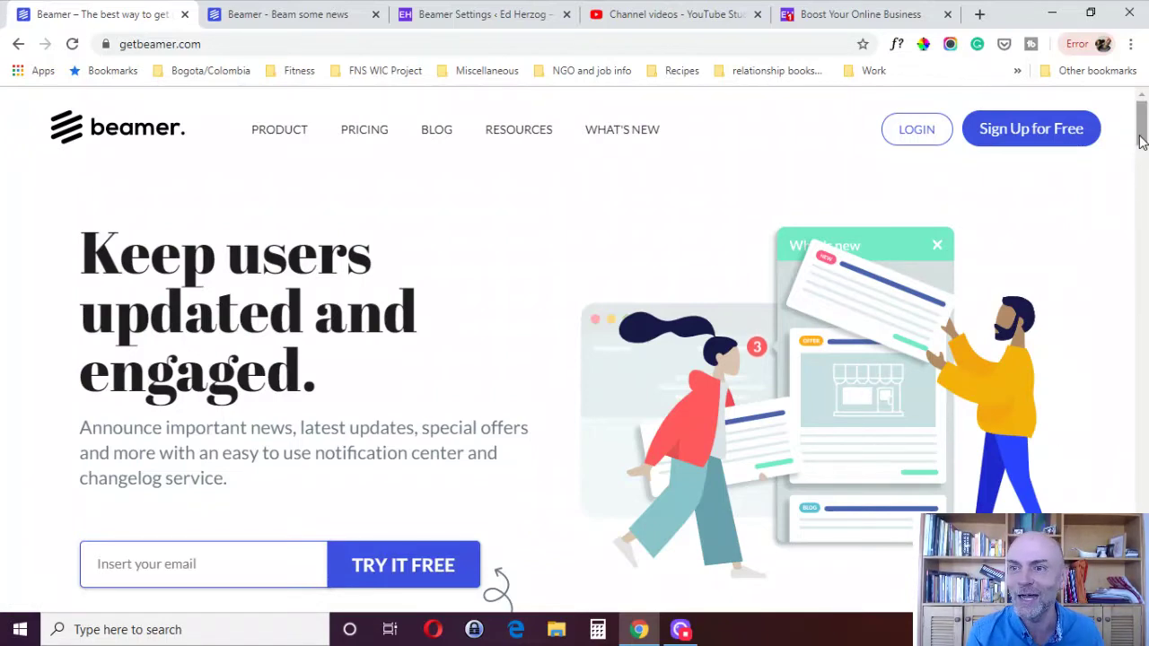
{"action": "left_click_drag", "start_coordinate": [1141, 144], "coordinate": [1141, 264]}
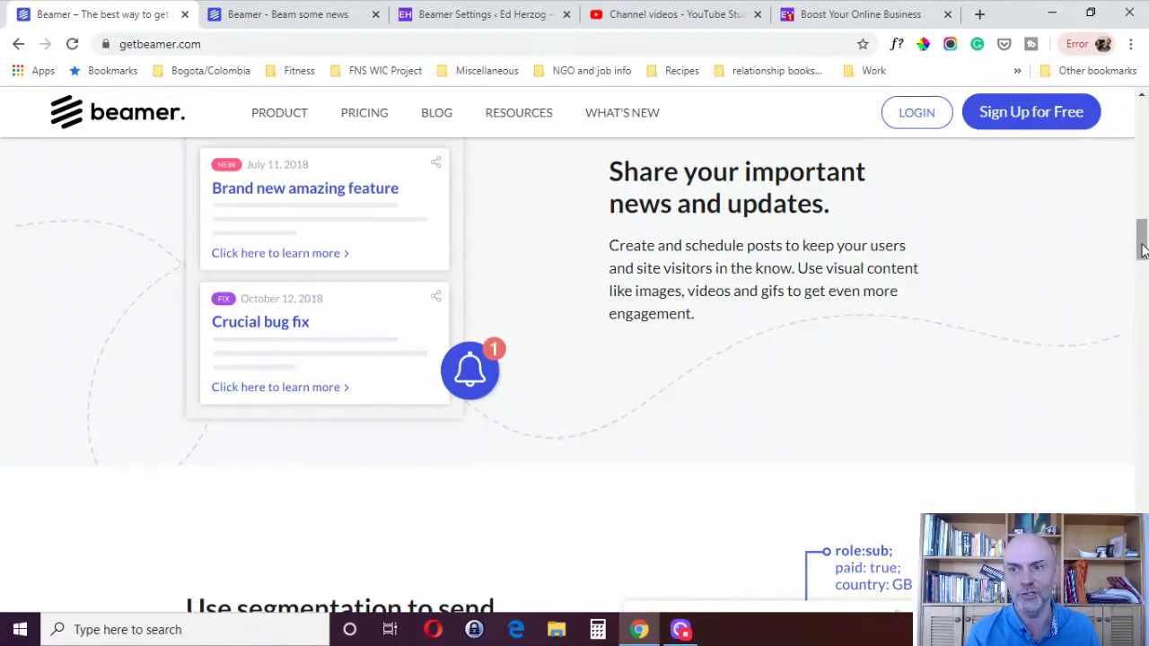
{"action": "left_click_drag", "start_coordinate": [1142, 244], "coordinate": [1062, 260]}
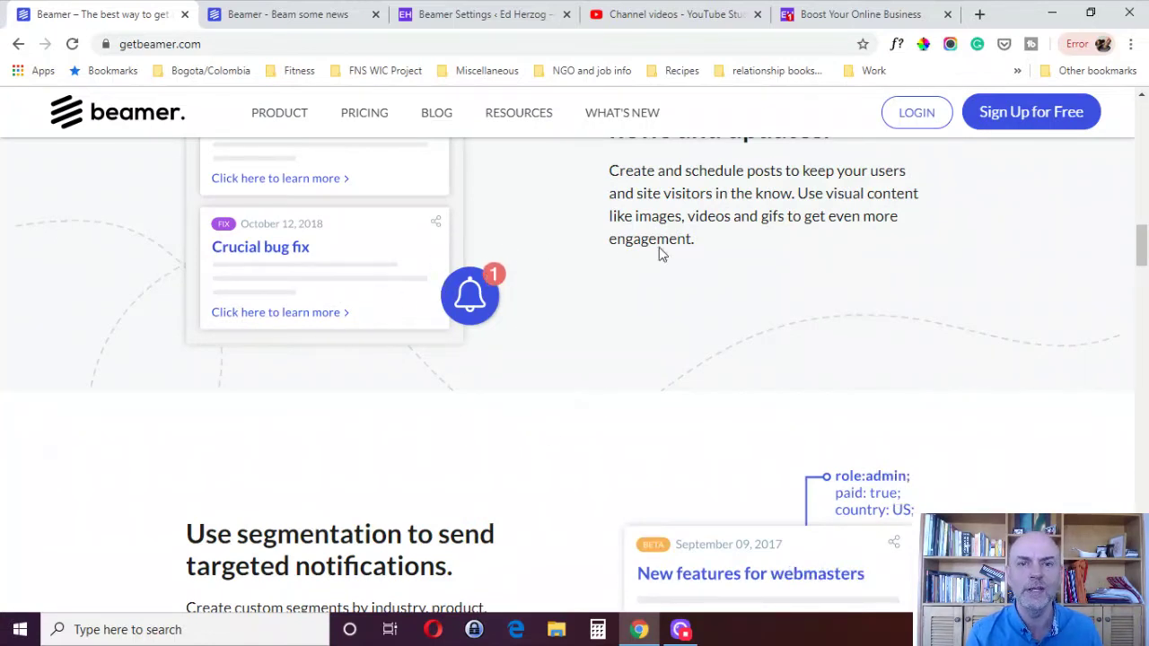
{"action": "scroll", "coordinate": [646, 207], "scroll_direction": "up", "scroll_amount": 15}
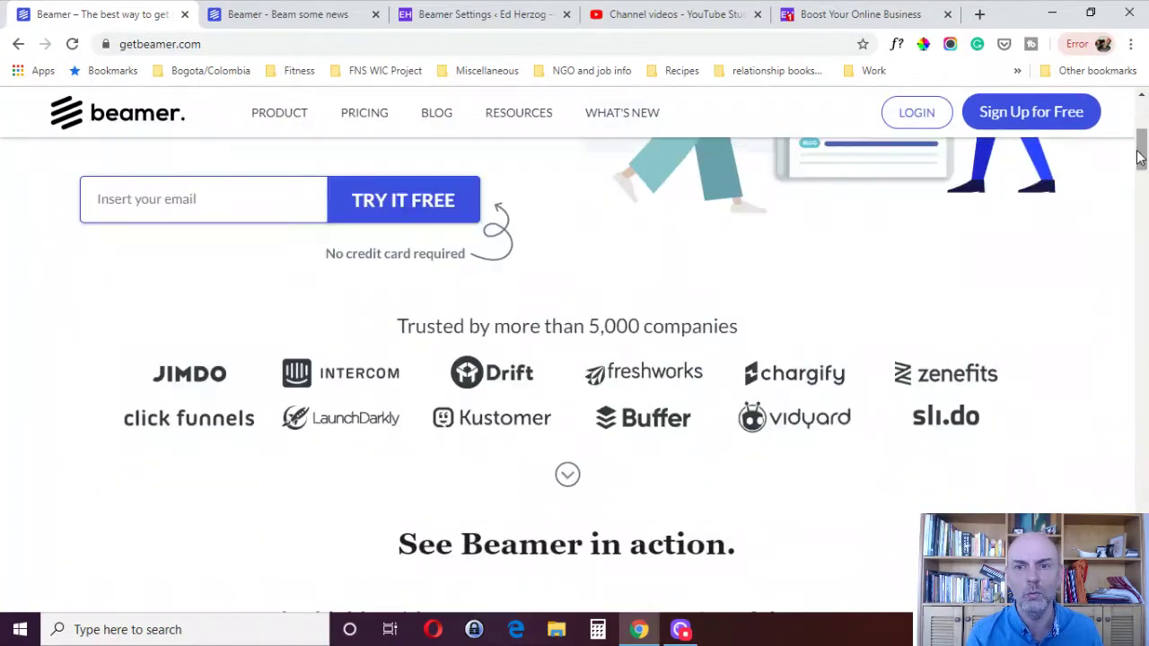
{"action": "scroll", "coordinate": [1142, 135], "scroll_direction": "down", "scroll_amount": 4}
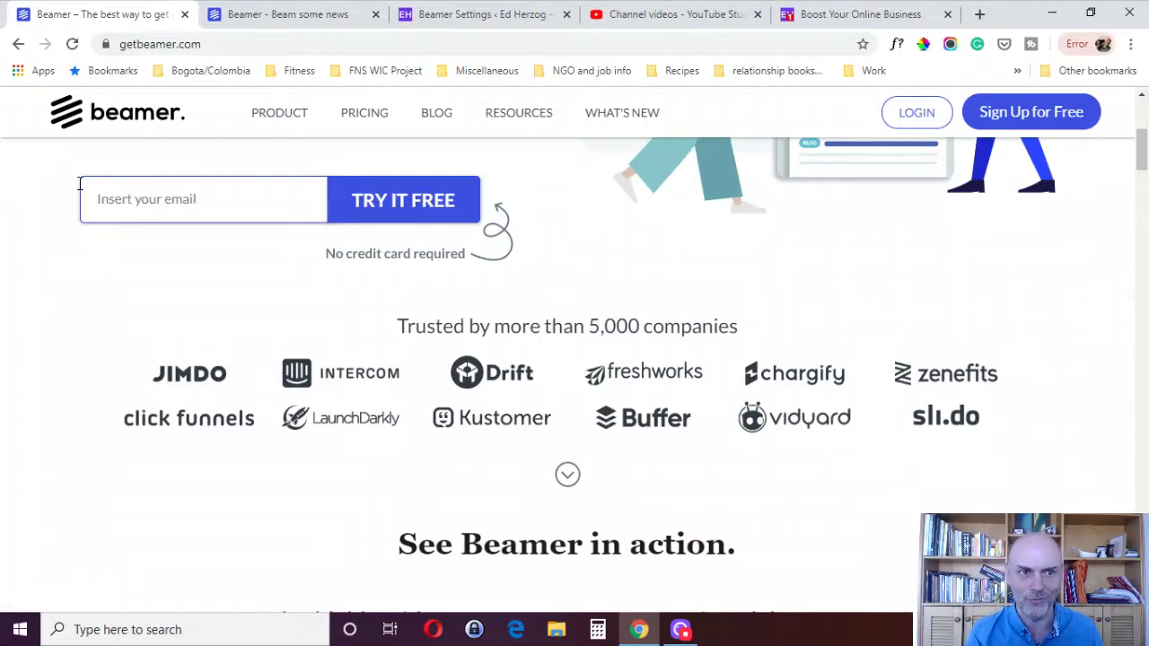
Switch to the Beamer Settings page in WordPress and review the General Settings and the first Advanced Options
{"action": "left_click", "coordinate": [273, 11]}
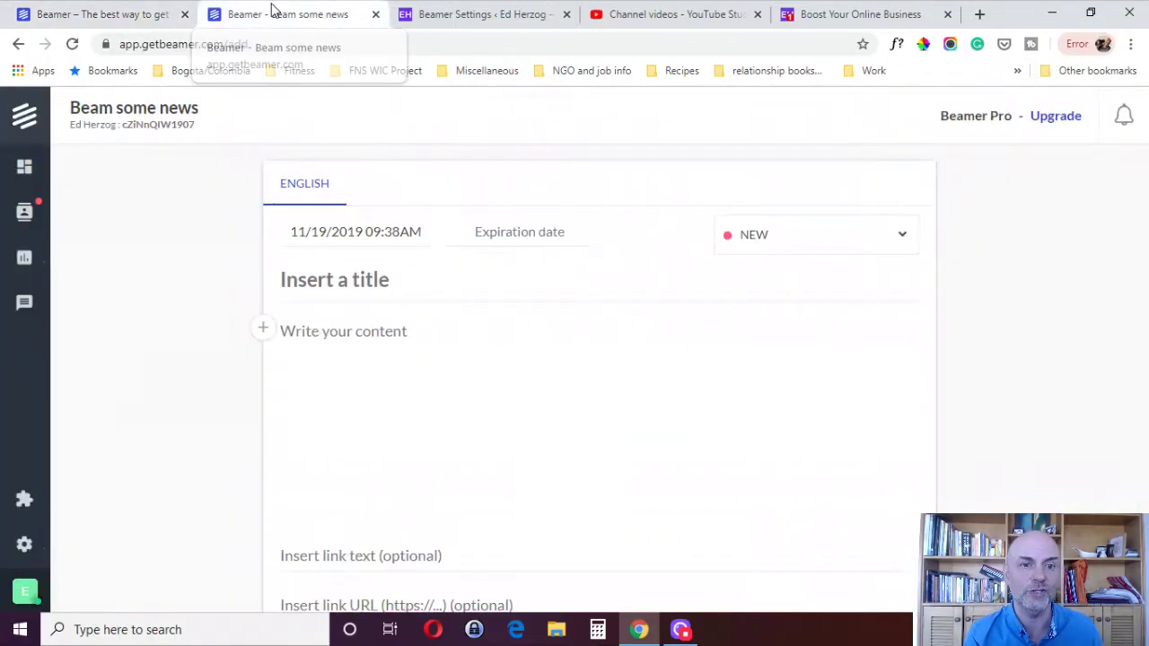
{"action": "left_click", "coordinate": [463, 14]}
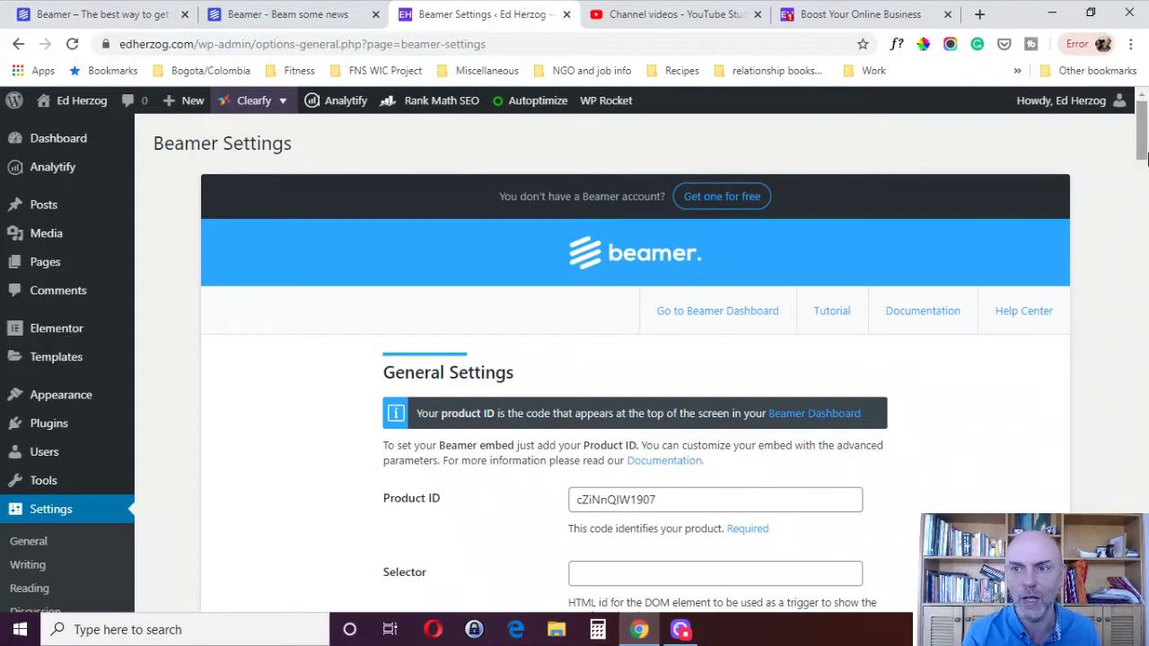
{"action": "left_click_drag", "start_coordinate": [1143, 158], "coordinate": [1143, 183]}
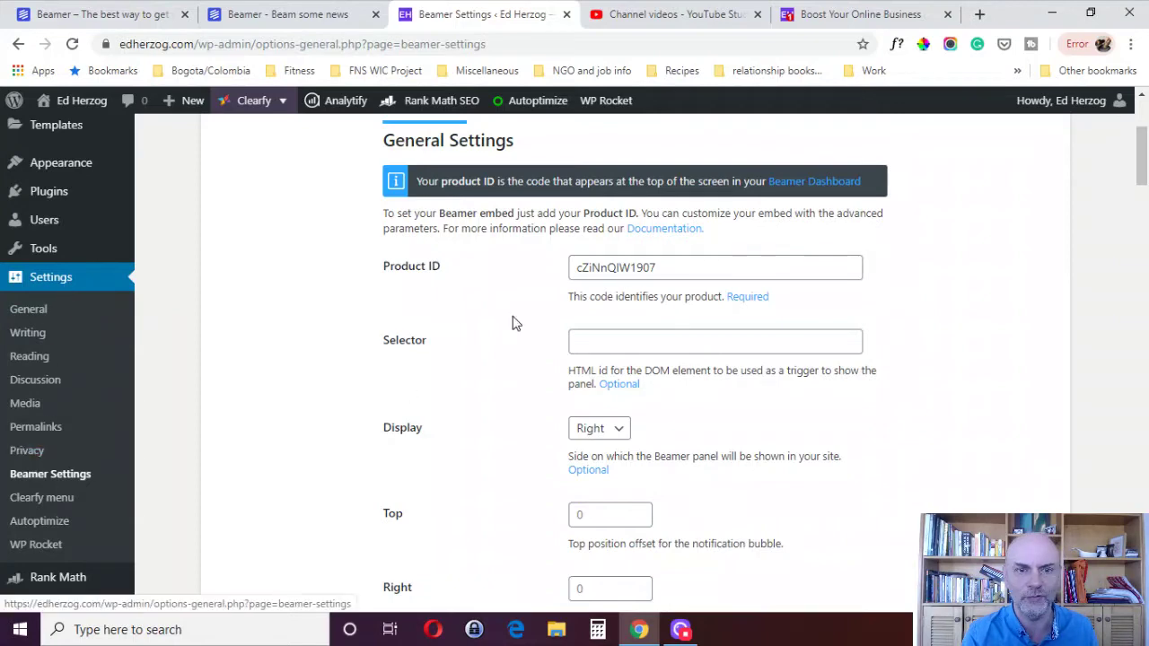
{"action": "left_click_drag", "start_coordinate": [1143, 156], "coordinate": [1143, 182]}
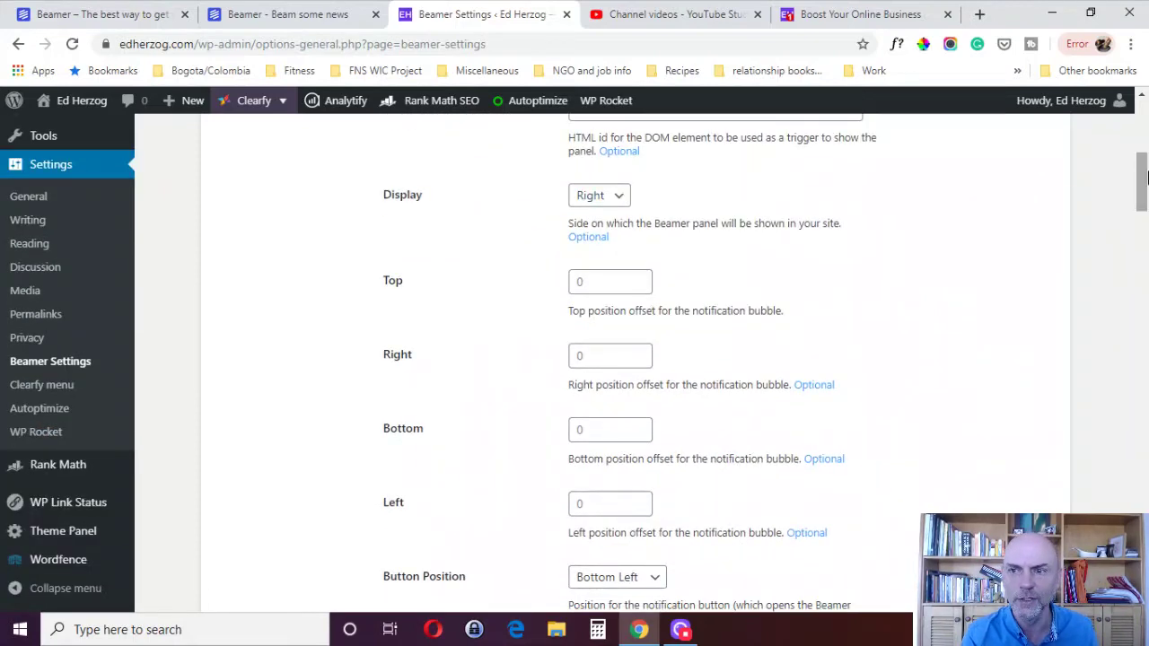
{"action": "left_click_drag", "start_coordinate": [1143, 179], "coordinate": [1143, 229]}
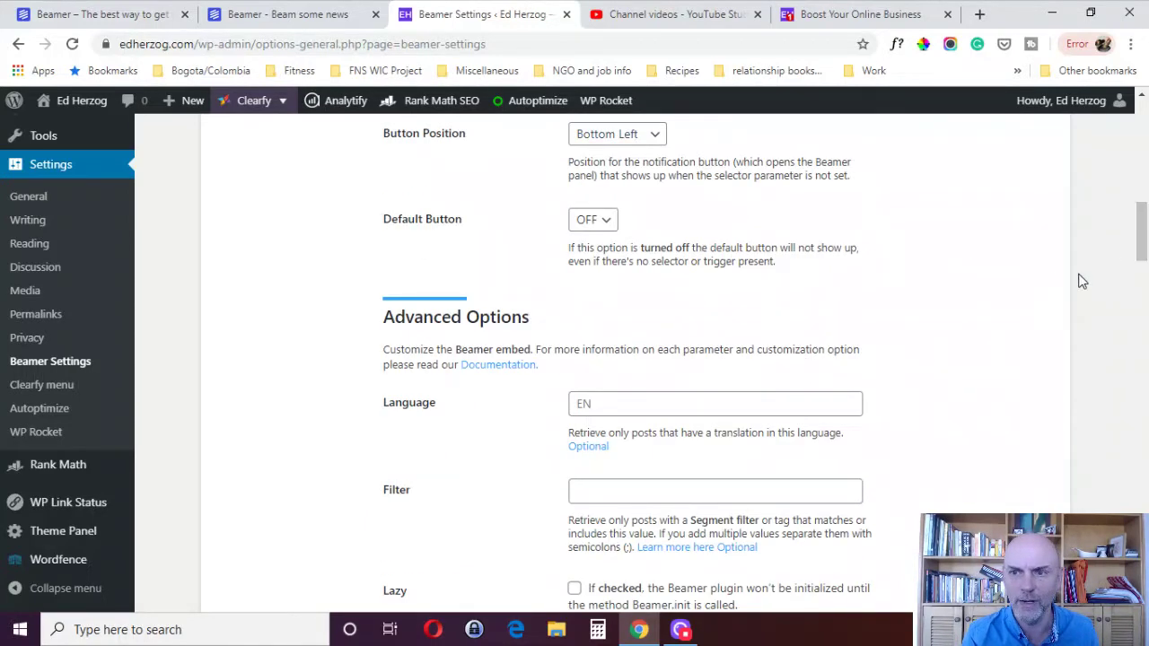
{"action": "left_click_drag", "start_coordinate": [1143, 232], "coordinate": [1141, 259]}
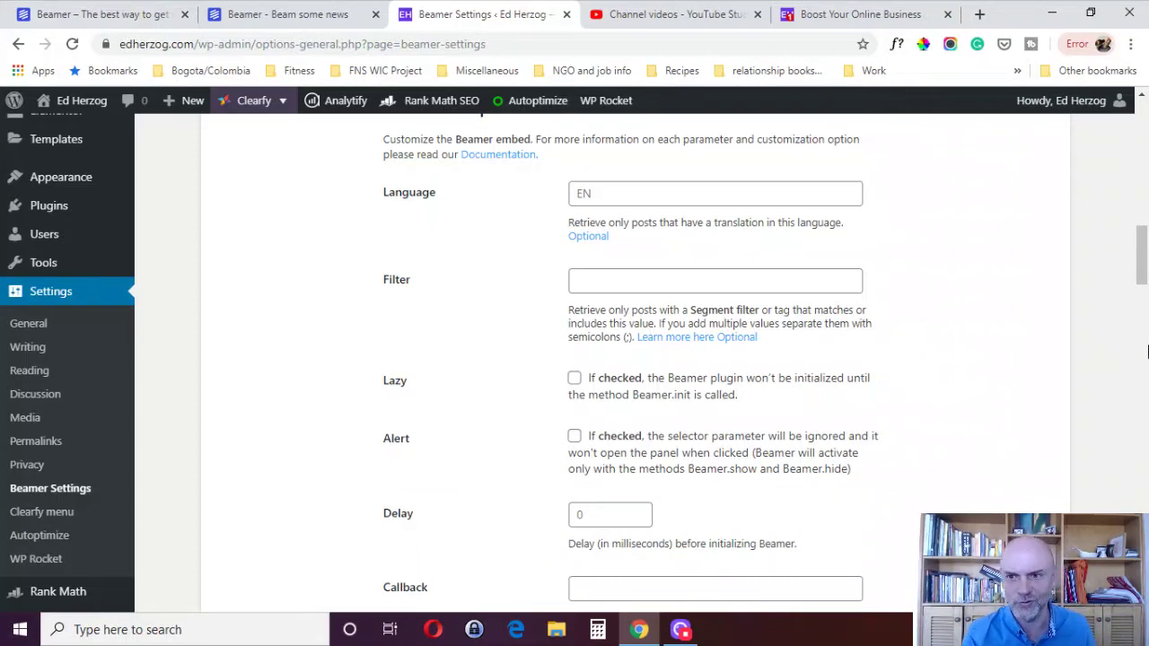
Inspect the available choices for the Button Icon and Push permission prompt settings without changing either one
{"action": "left_click_drag", "start_coordinate": [1143, 267], "coordinate": [1144, 322]}
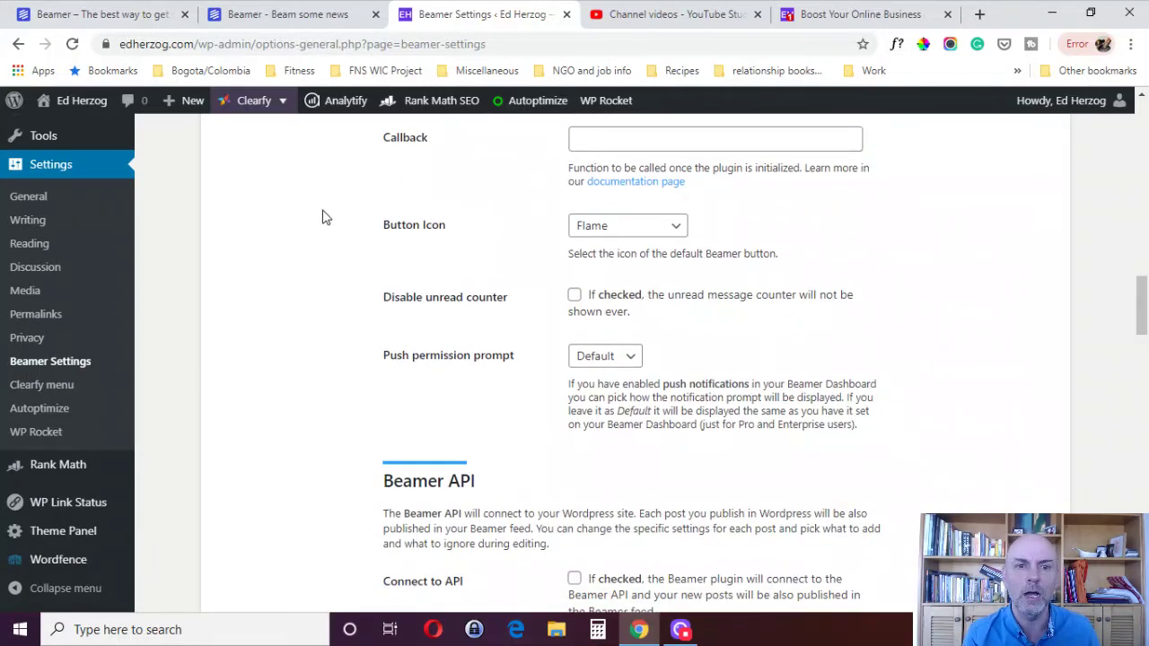
{"action": "left_click", "coordinate": [620, 237]}
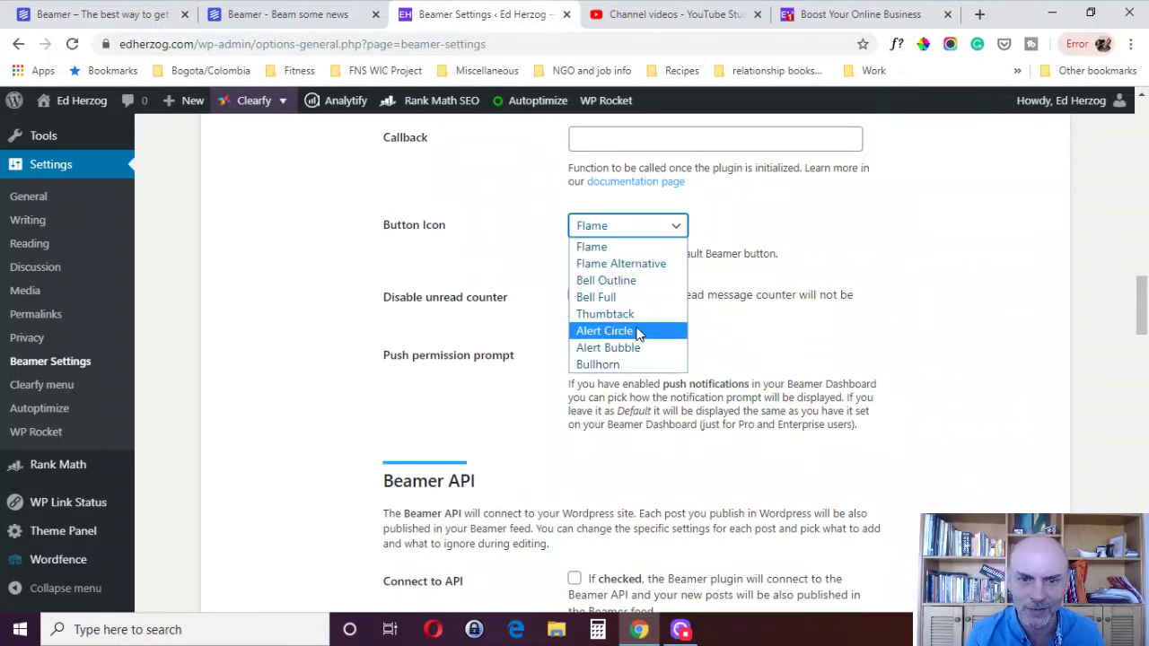
{"action": "left_click", "coordinate": [934, 368]}
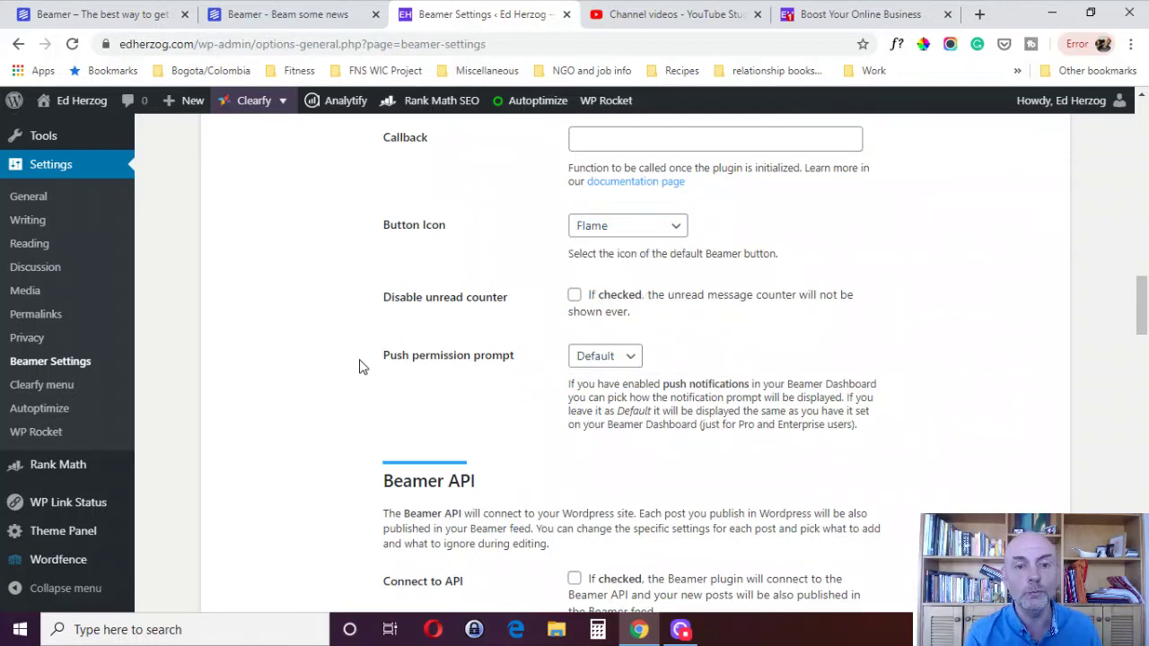
{"action": "left_click", "coordinate": [597, 360]}
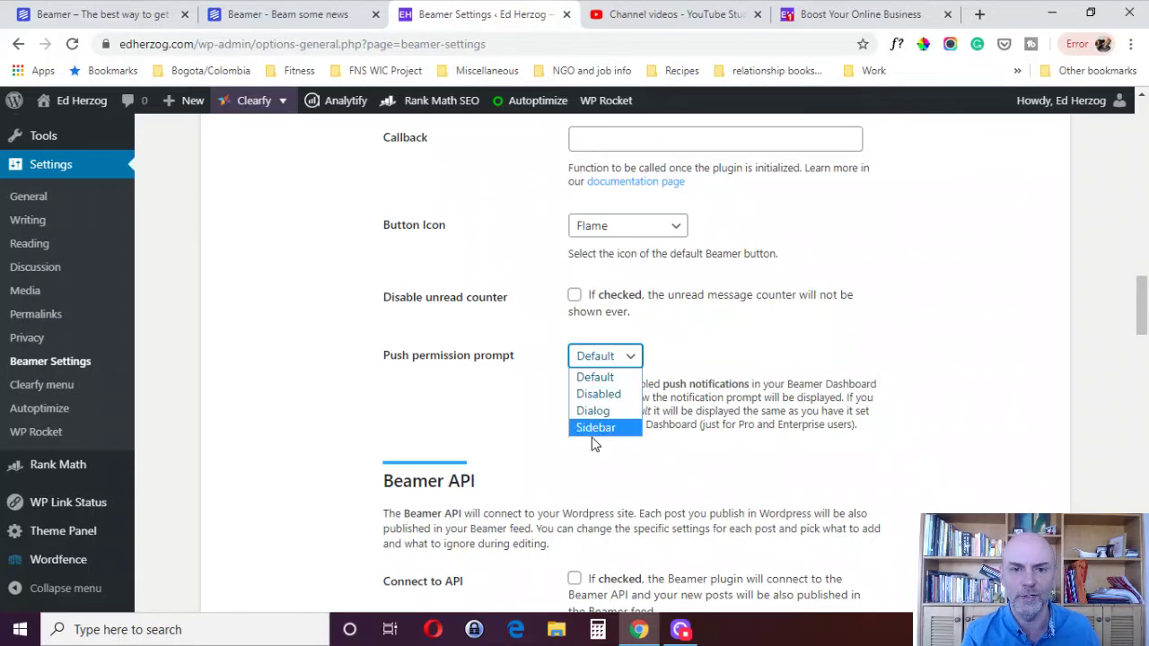
{"action": "left_click", "coordinate": [905, 361]}
Review the Beamer API connection, autopost and post type settings, checking back briefly on the new post form in the dashboard
{"action": "left_click_drag", "start_coordinate": [1144, 323], "coordinate": [1144, 354]}
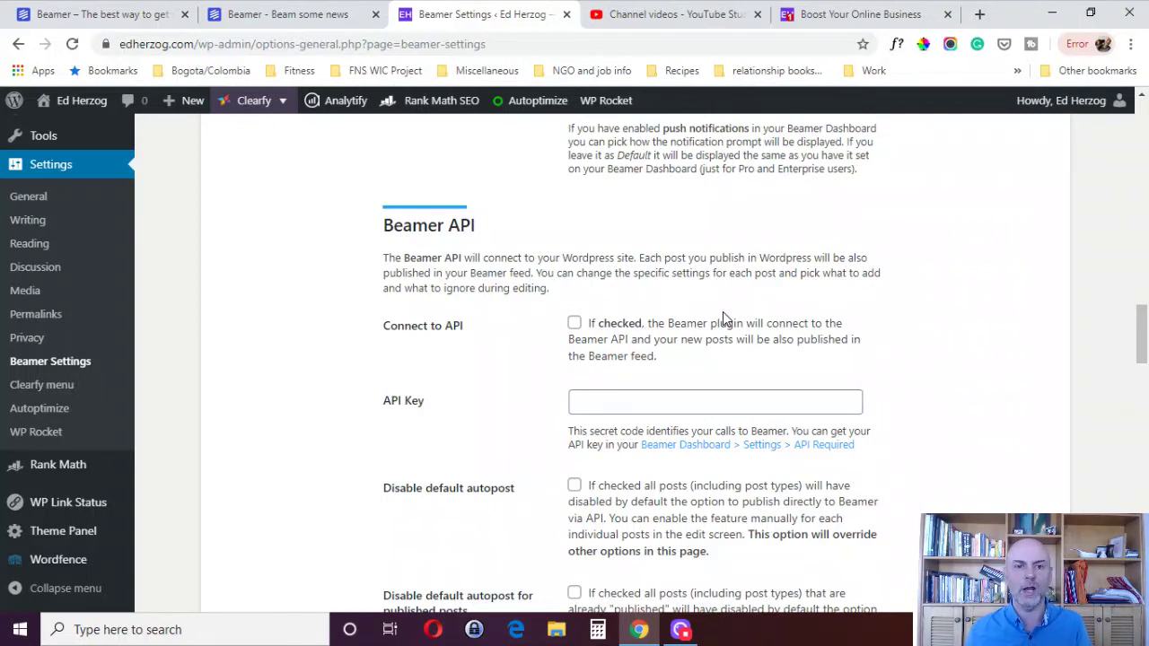
{"action": "left_click", "coordinate": [305, 13]}
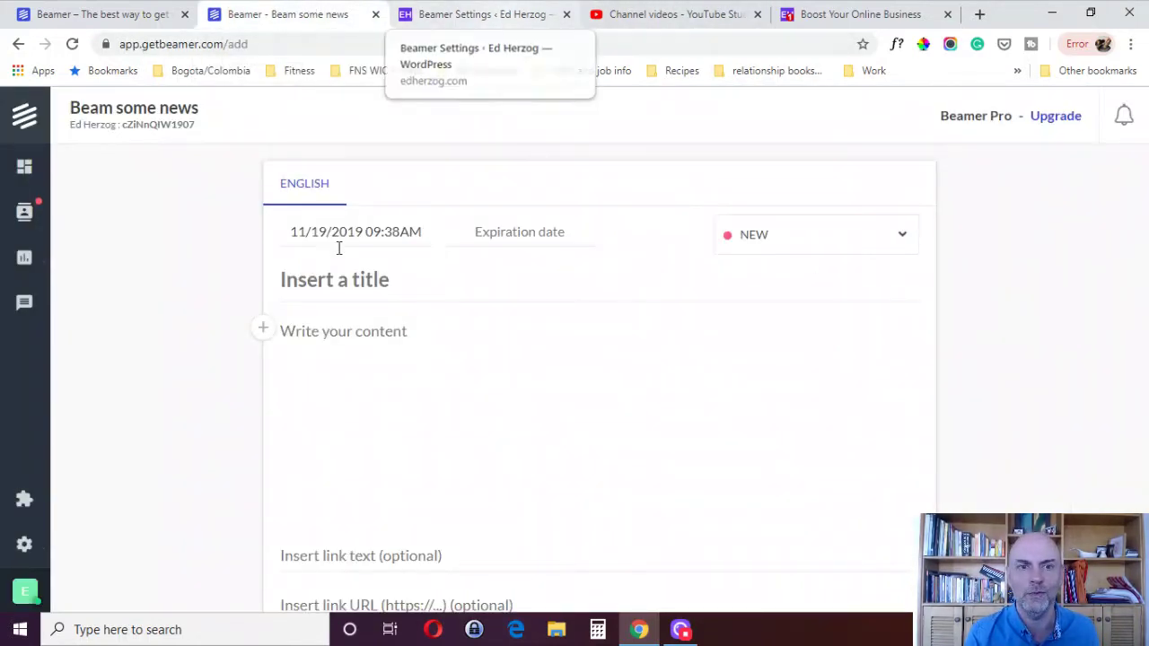
{"action": "left_click", "coordinate": [508, 15]}
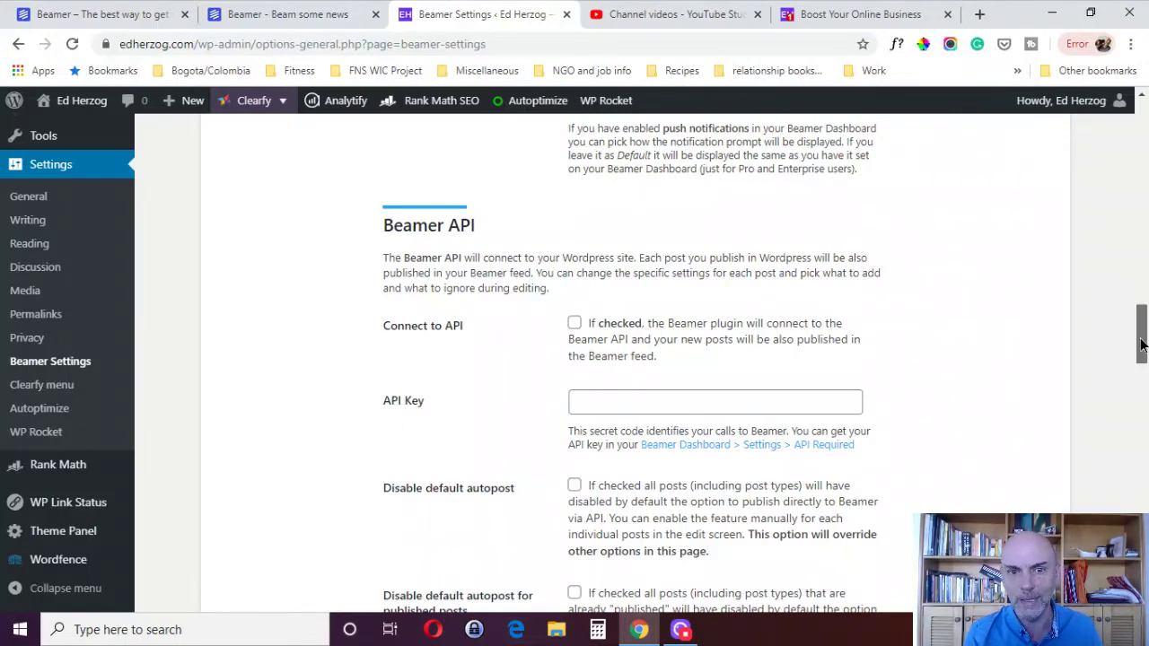
{"action": "left_click_drag", "start_coordinate": [1138, 359], "coordinate": [1138, 425]}
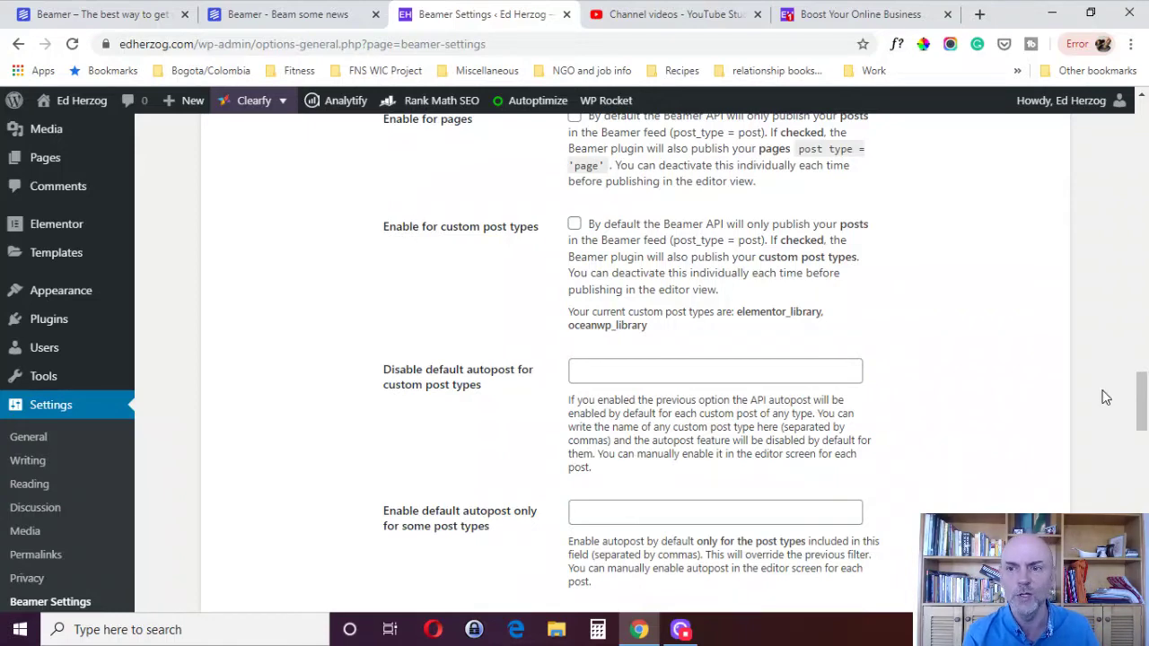
{"action": "left_click_drag", "start_coordinate": [1143, 397], "coordinate": [1143, 360]}
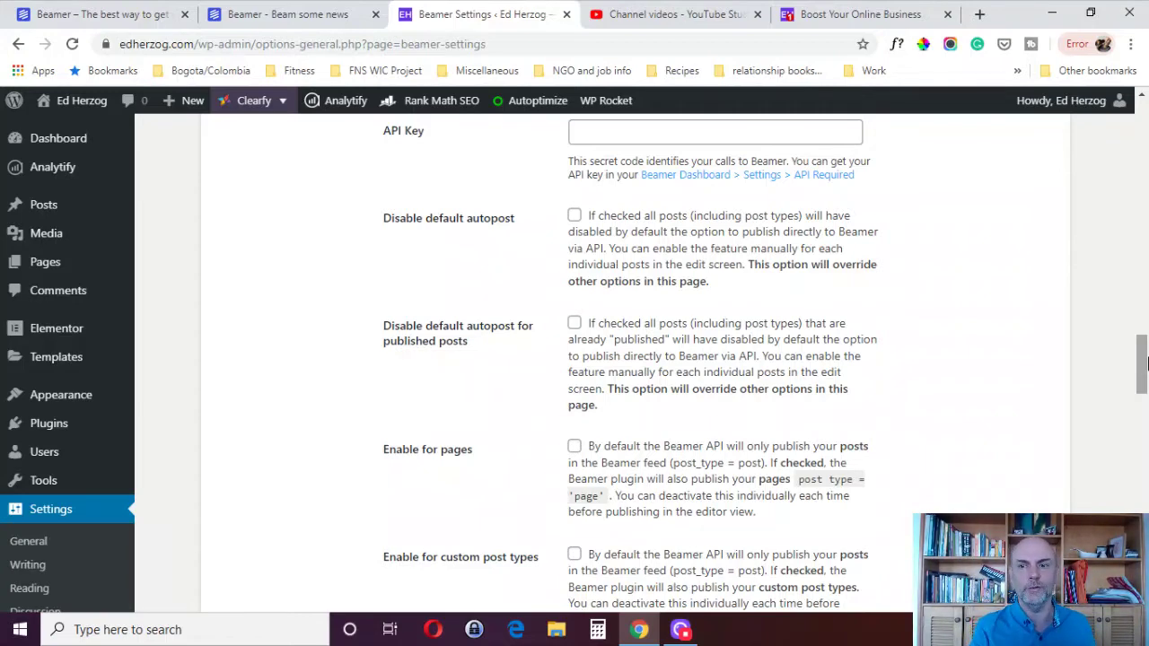
Examine the Filter Options for where the Beamer widget shows, including the Disable for mobile and Master Switch settings
{"action": "left_click_drag", "start_coordinate": [1145, 362], "coordinate": [1136, 525]}
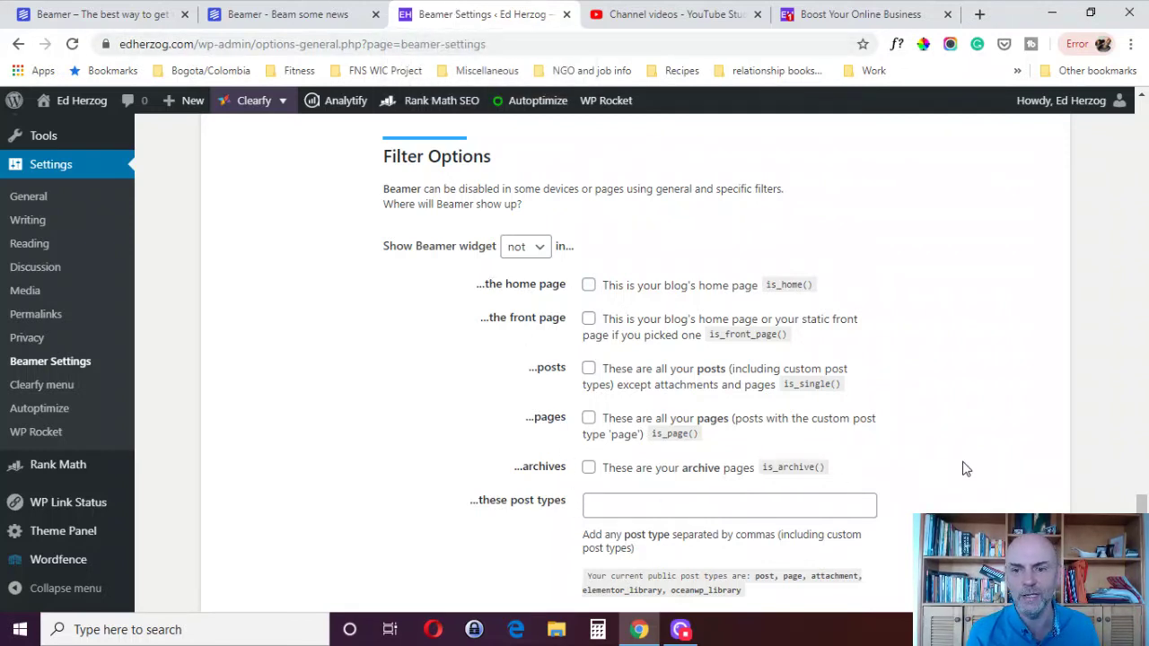
{"action": "left_click_drag", "start_coordinate": [1142, 503], "coordinate": [1143, 520]}
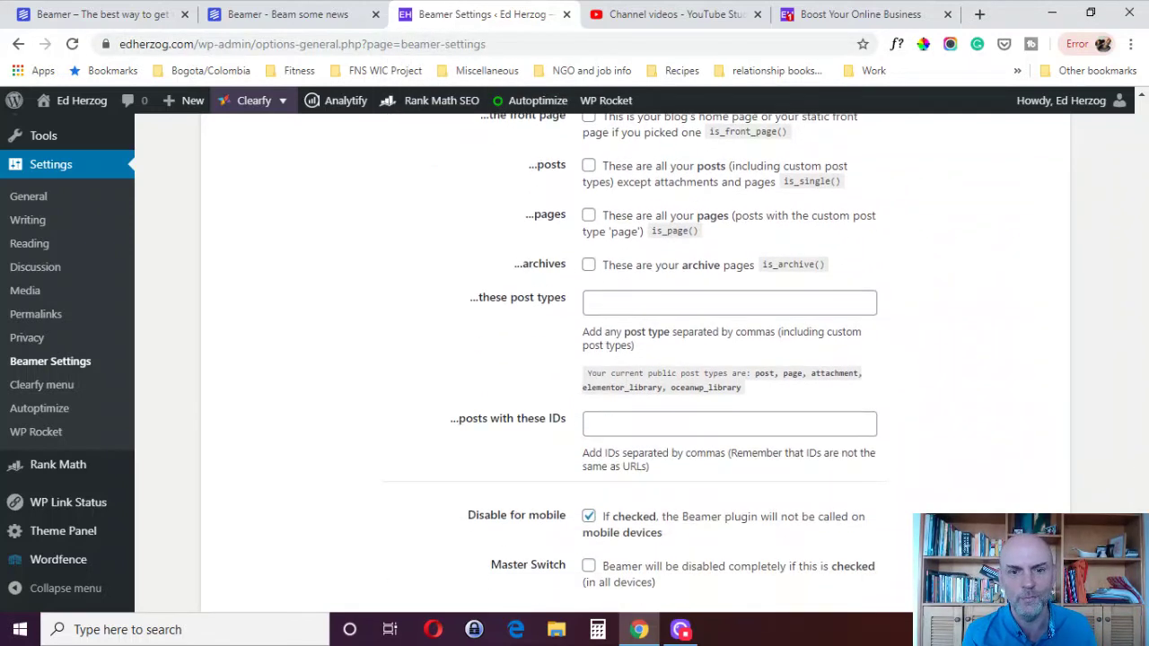
{"action": "scroll", "coordinate": [1143, 521], "scroll_direction": "down", "scroll_amount": 2}
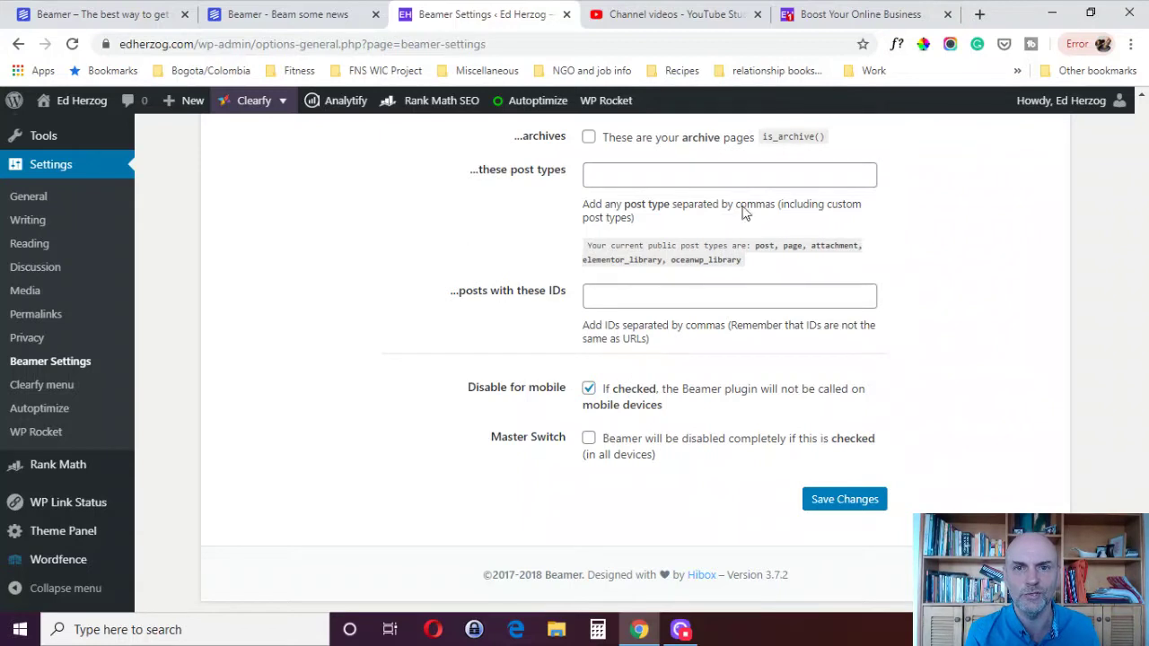
Switch to the Beamer dashboard and open its Settings, leaving the new post form without saving
{"action": "left_click", "coordinate": [239, 14]}
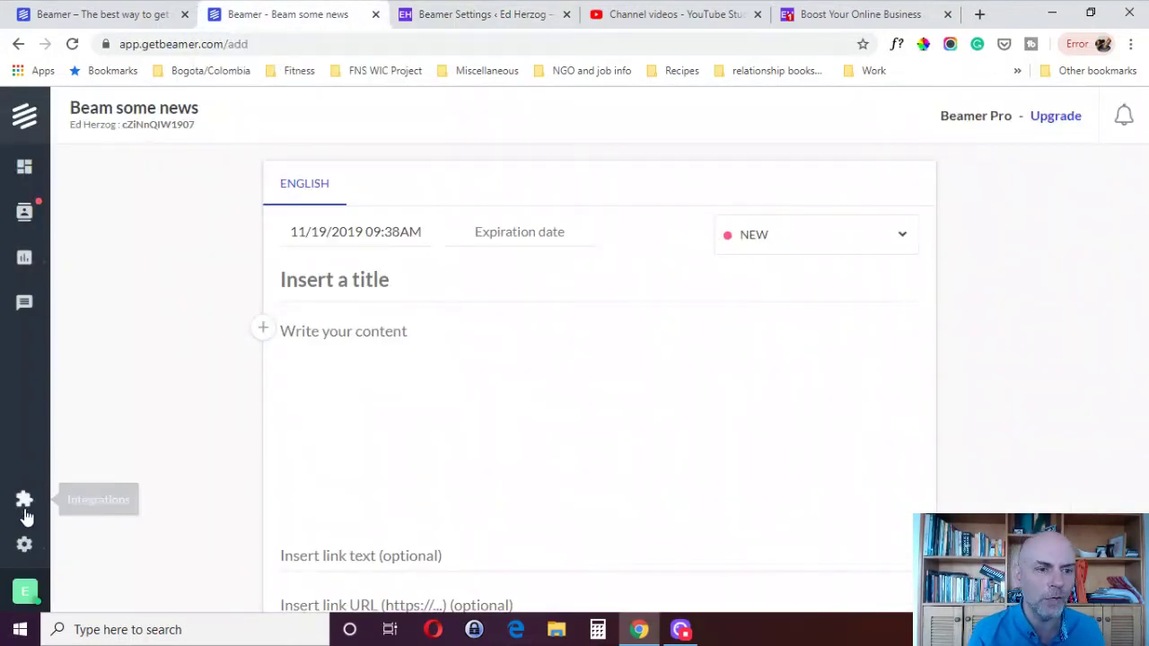
{"action": "left_click", "coordinate": [24, 550]}
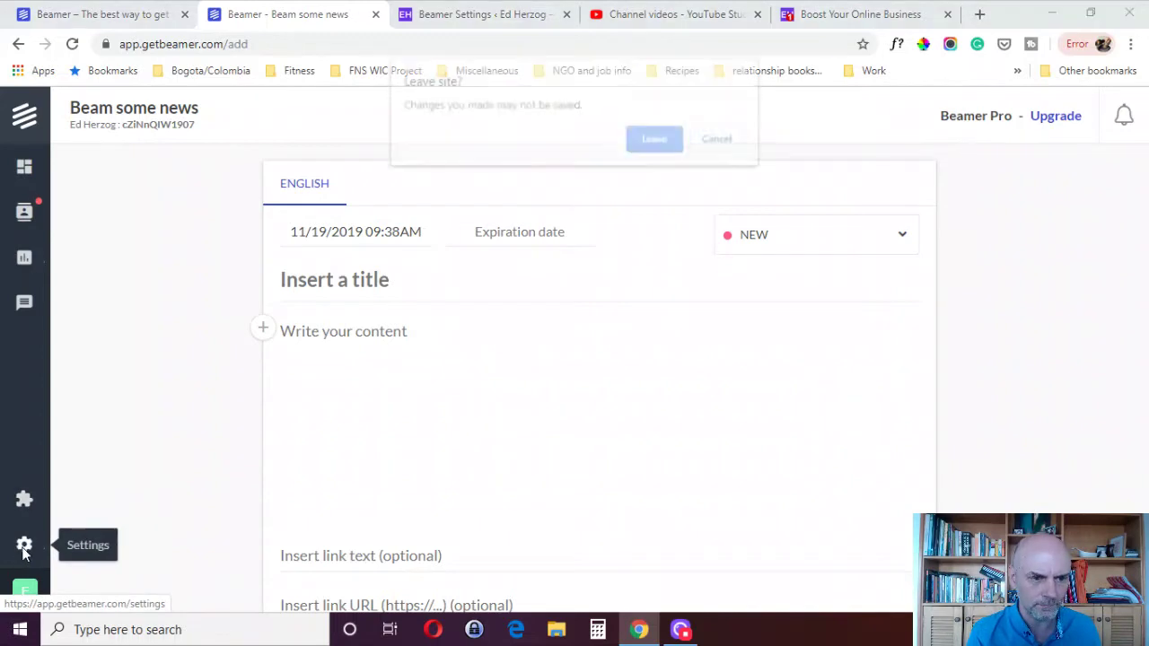
{"action": "left_click", "coordinate": [654, 141]}
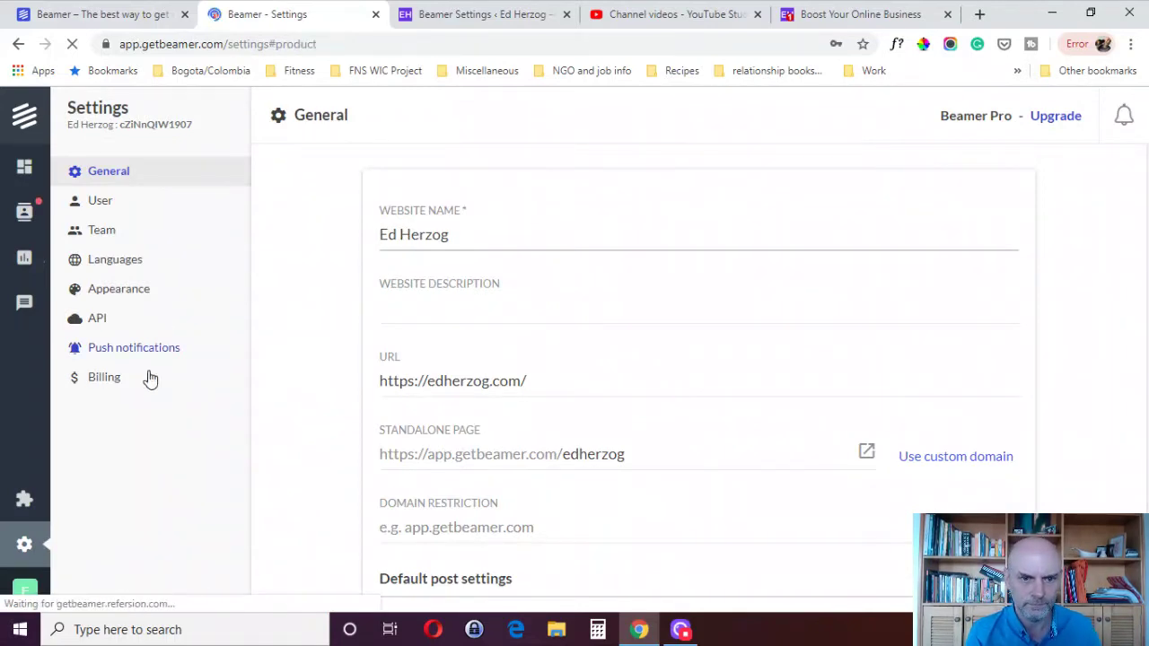
Review the General settings, focusing on the Default post settings and the Feed & panel toggles
{"action": "scroll", "coordinate": [1078, 226], "scroll_direction": "down", "scroll_amount": 1}
{"action": "scroll", "coordinate": [1078, 226], "scroll_direction": "down", "scroll_amount": 5}
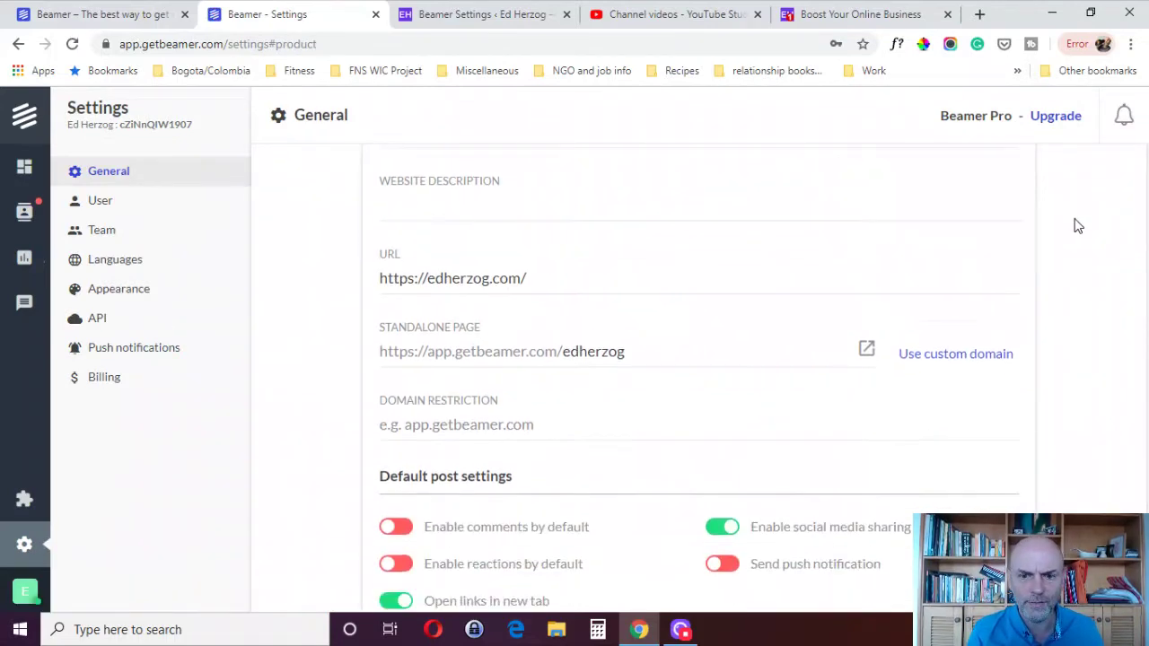
{"action": "scroll", "coordinate": [1077, 226], "scroll_direction": "up", "scroll_amount": 1}
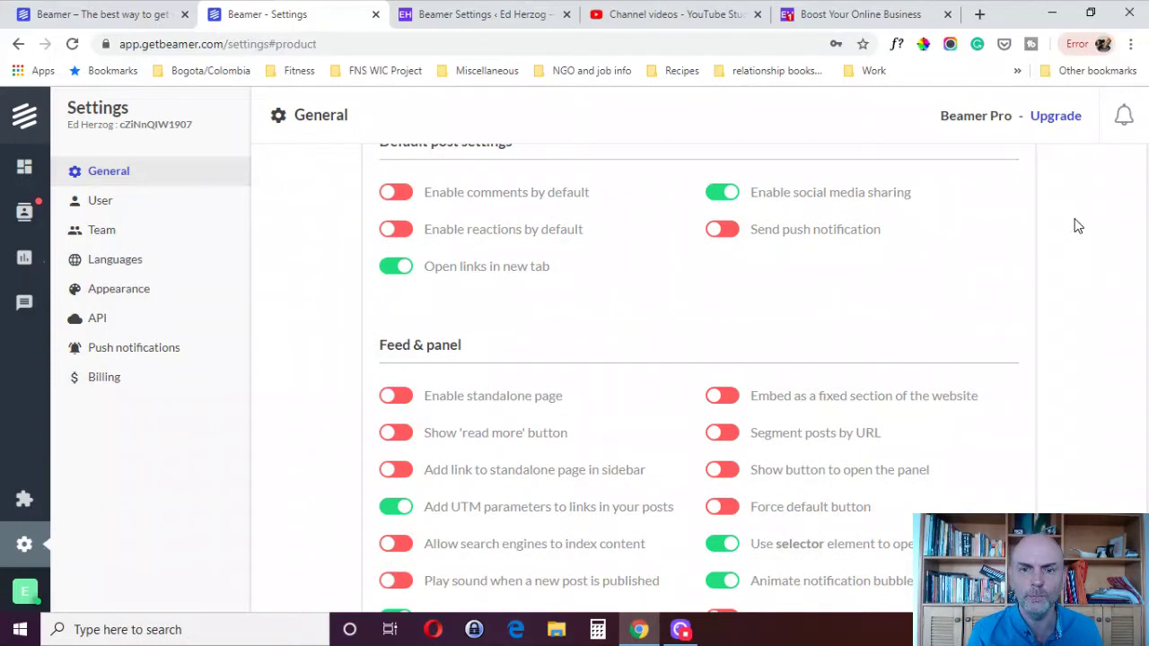
{"action": "scroll", "coordinate": [1077, 226], "scroll_direction": "up", "scroll_amount": 1}
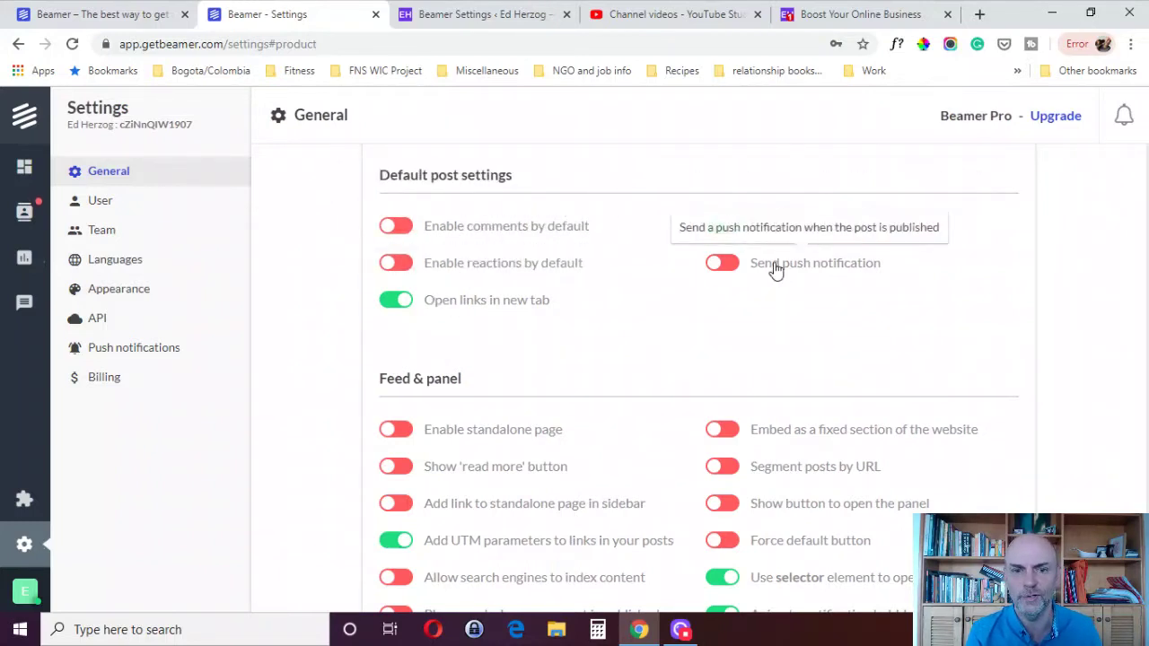
{"action": "scroll", "coordinate": [969, 291], "scroll_direction": "down", "scroll_amount": 1}
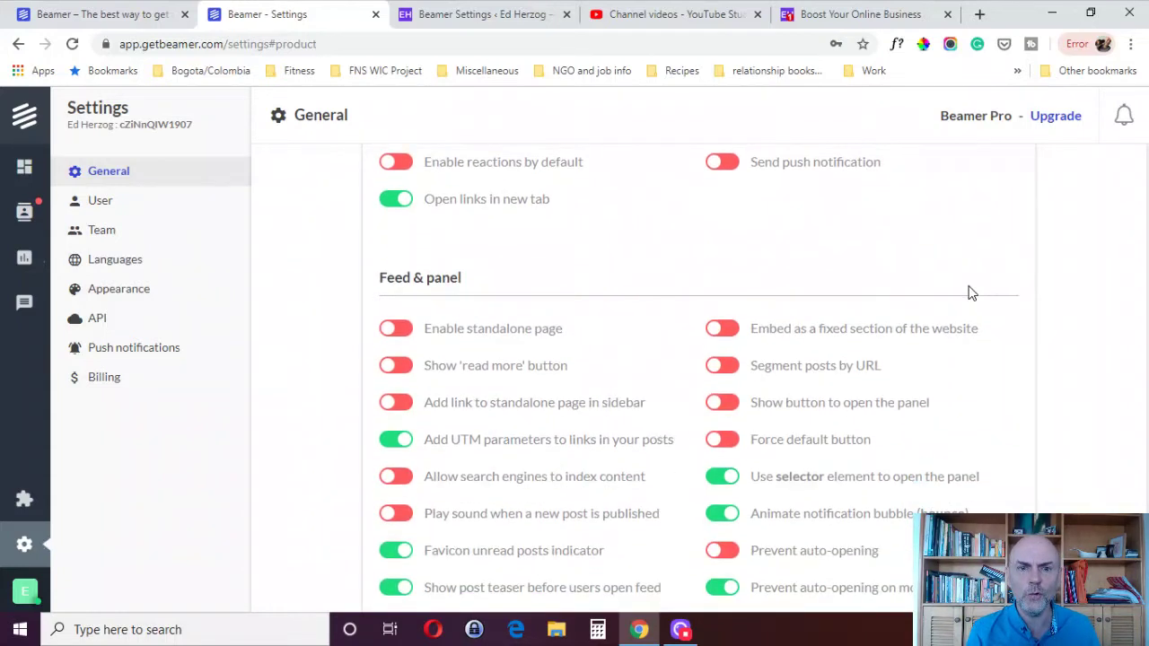
{"action": "scroll", "coordinate": [970, 293], "scroll_direction": "down", "scroll_amount": 1}
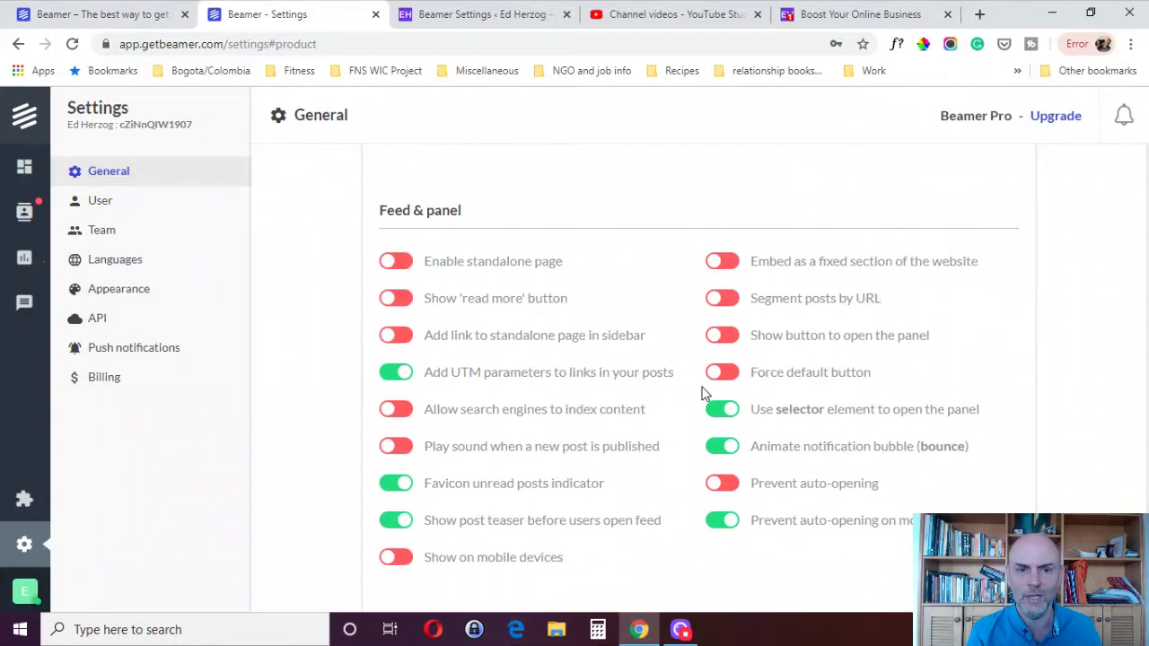
Open the What's New feed on the Beamer website as an example, and return to the Feed & panel settings in the dashboard
{"action": "left_click", "coordinate": [125, 12]}
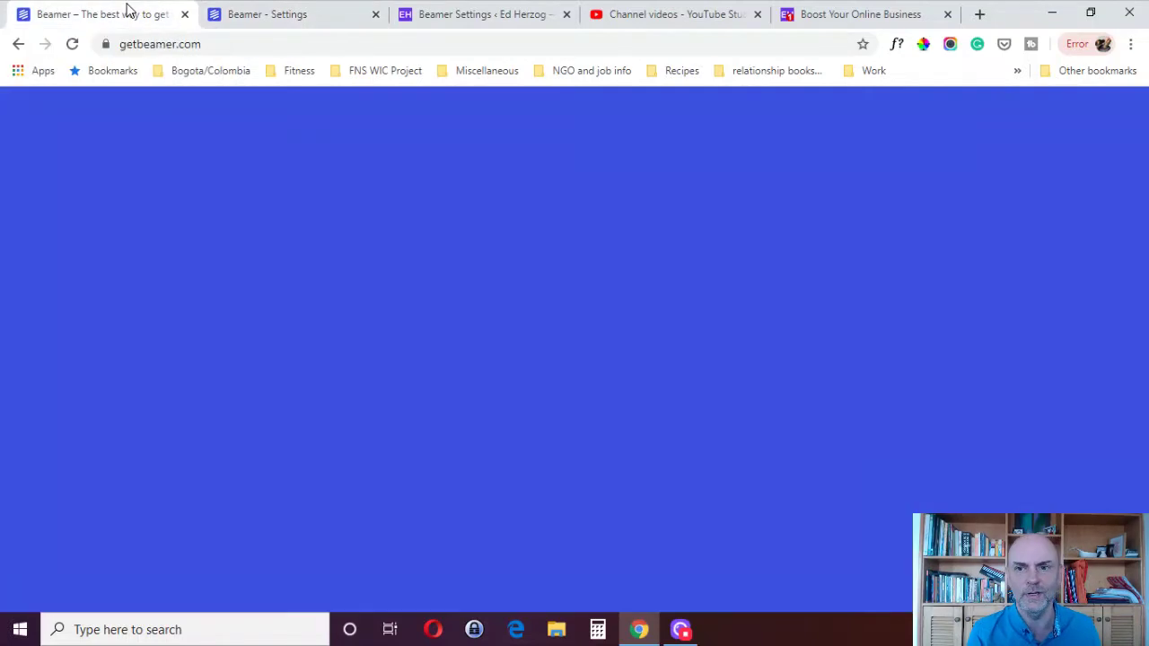
{"action": "left_click", "coordinate": [597, 125]}
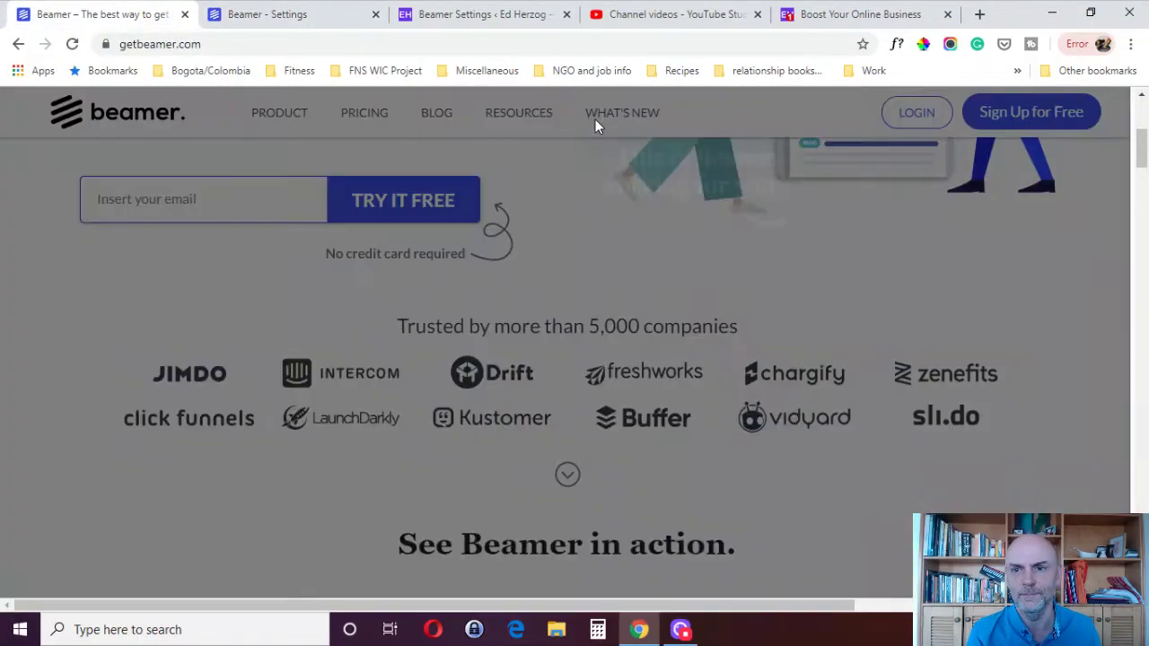
{"action": "left_click", "coordinate": [297, 12]}
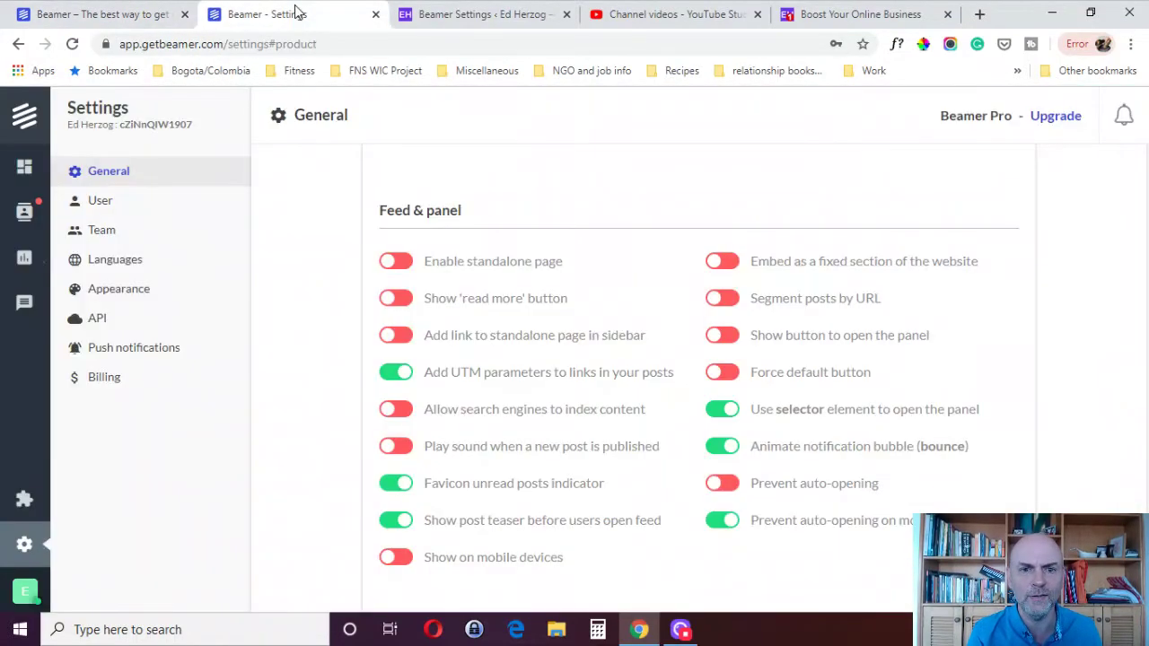
{"action": "mouse_move", "coordinate": [485, 261]}
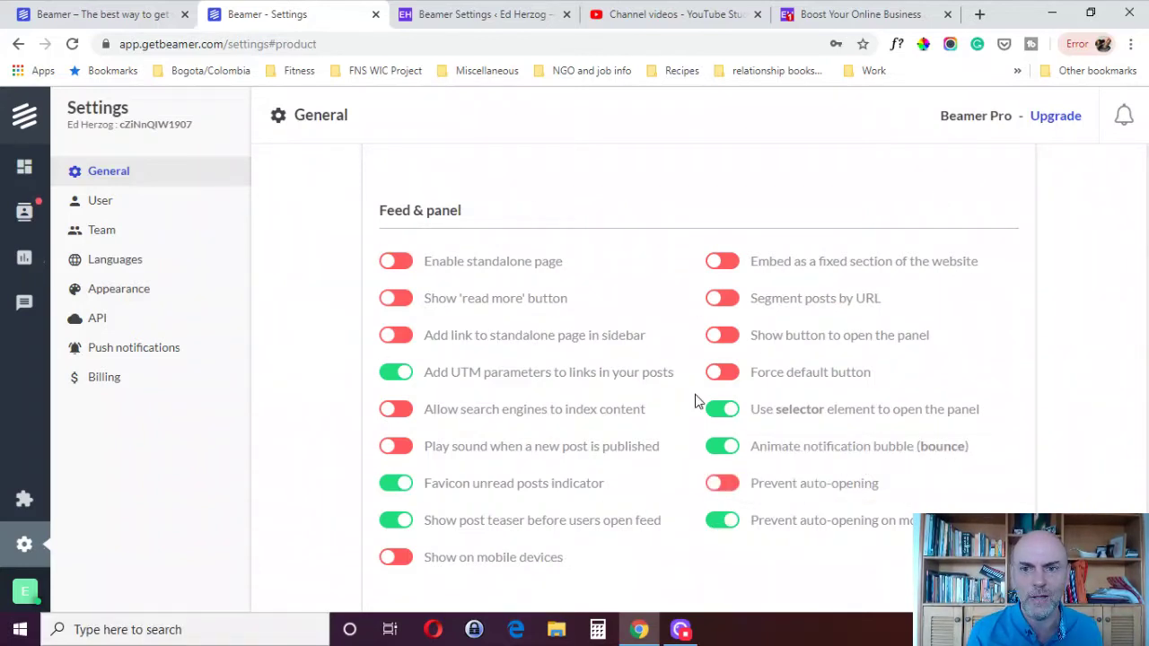
Inspect the available choices for Display Type and Display Position without changing either setting
{"action": "scroll", "coordinate": [1062, 309], "scroll_direction": "down", "scroll_amount": 3}
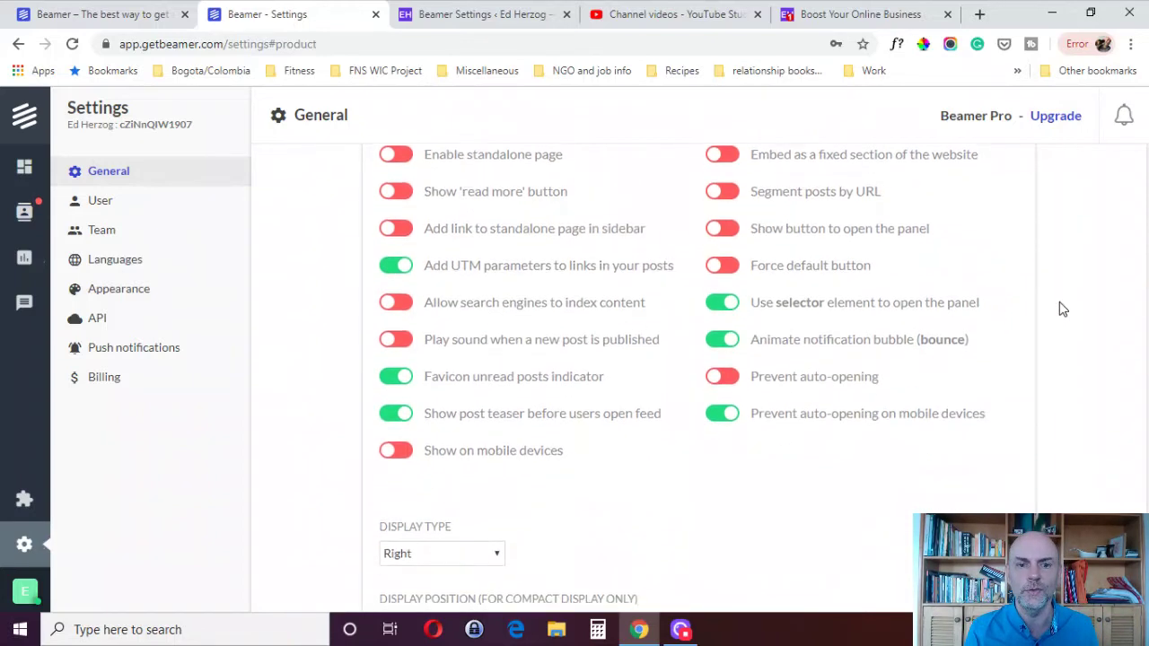
{"action": "scroll", "coordinate": [1062, 309], "scroll_direction": "down", "scroll_amount": 3}
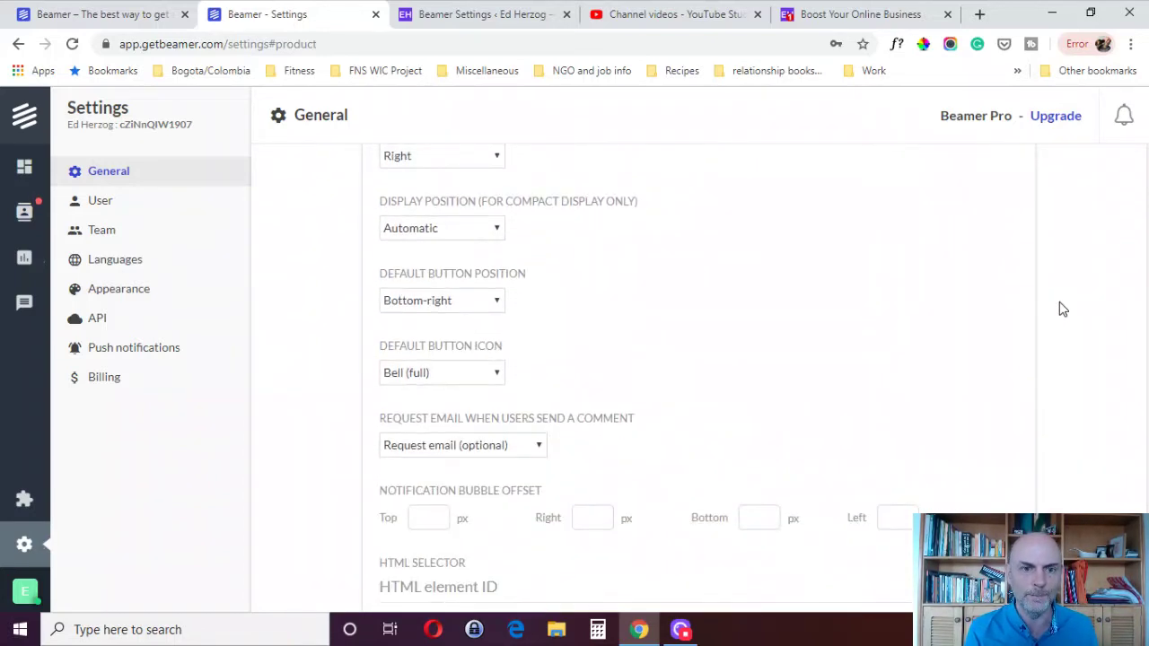
{"action": "scroll", "coordinate": [1062, 309], "scroll_direction": "up", "scroll_amount": 1}
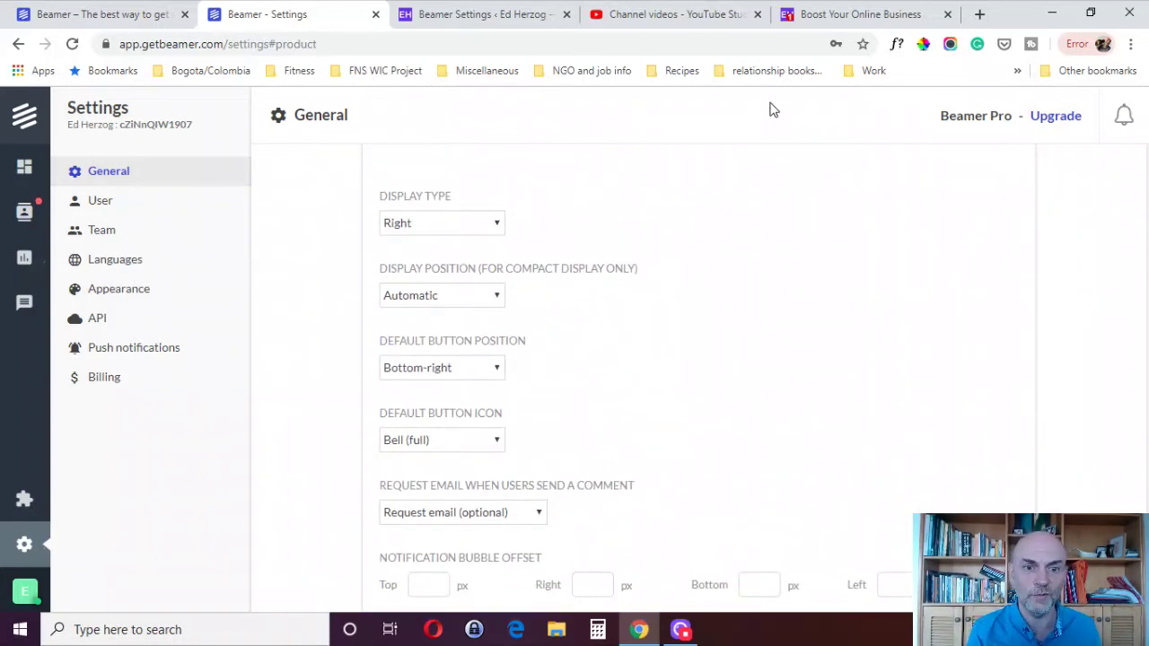
{"action": "left_click", "coordinate": [470, 224]}
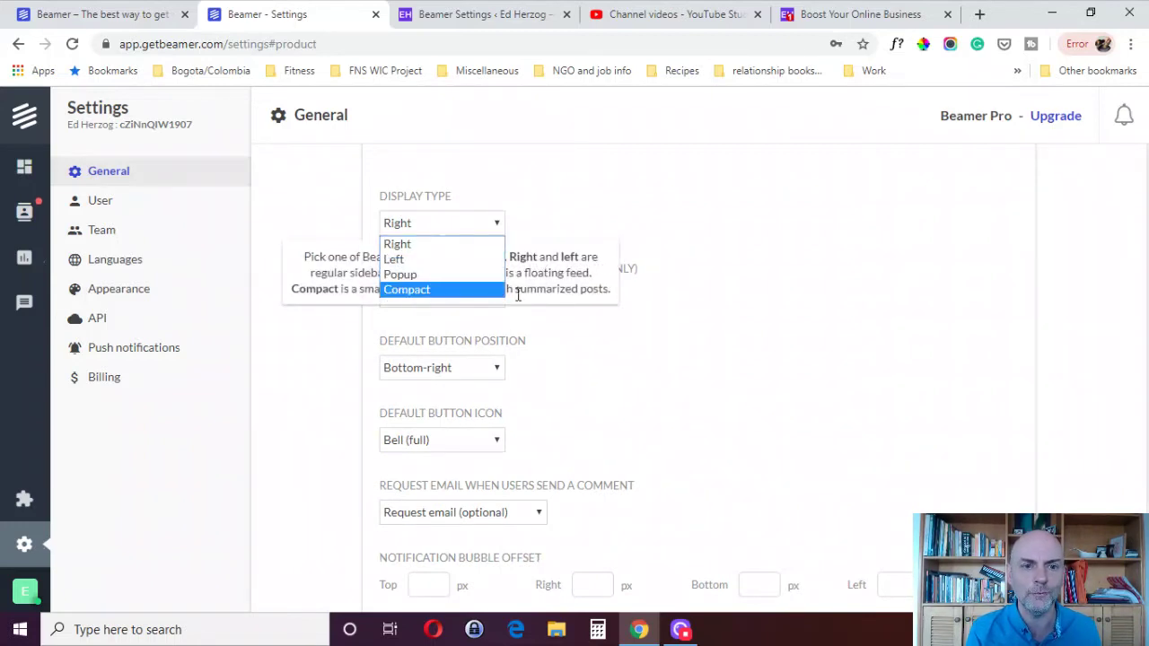
{"action": "left_click", "coordinate": [719, 330]}
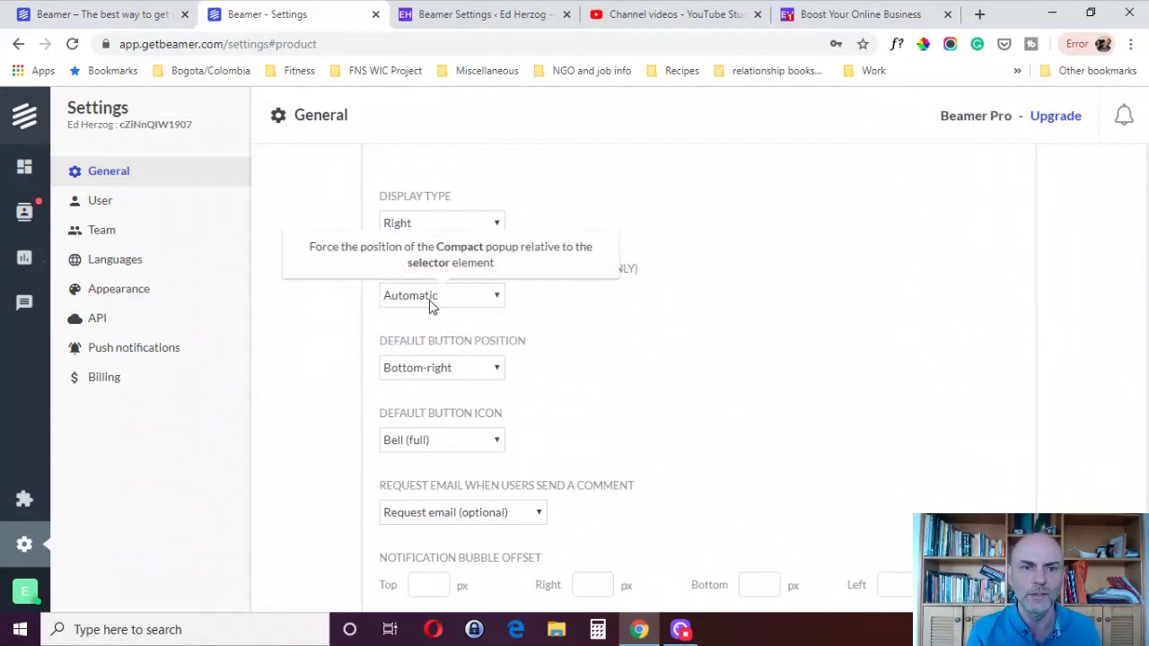
{"action": "left_click", "coordinate": [479, 296]}
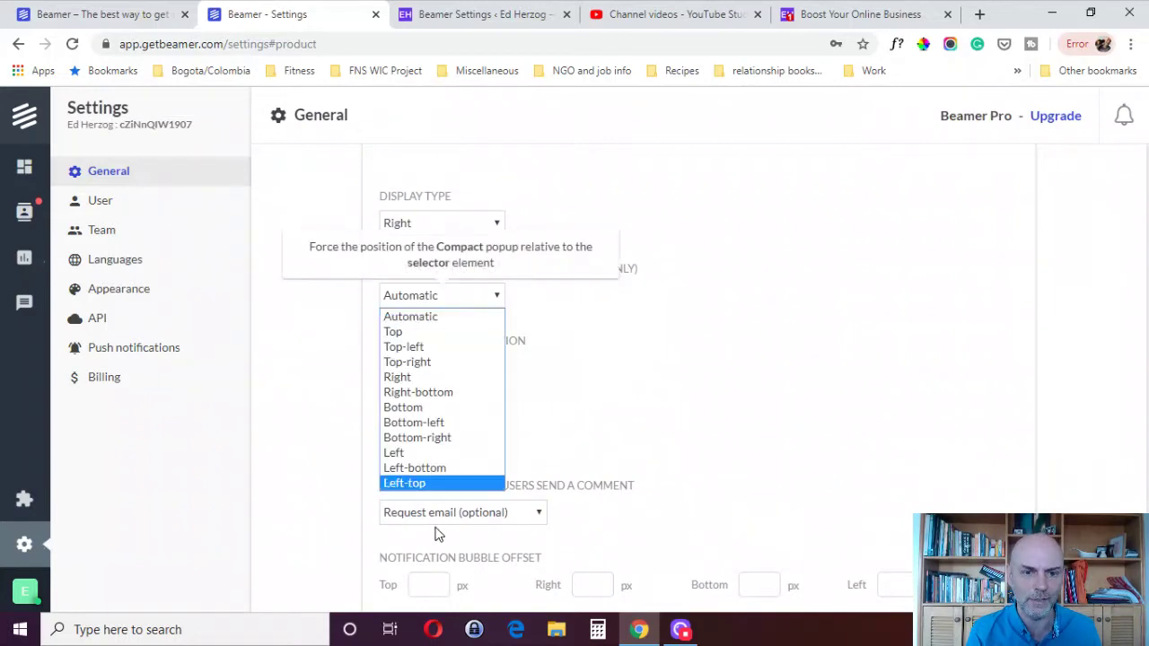
{"action": "left_click", "coordinate": [673, 404]}
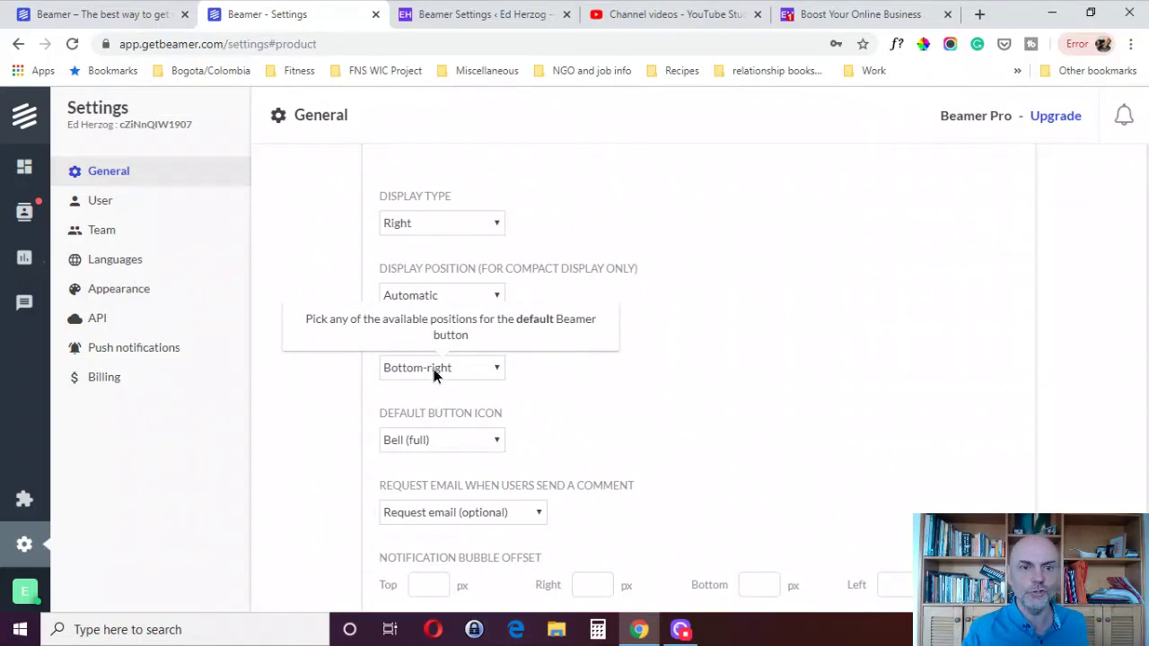
Inspect the choices for Default Button Position and Default Button Icon, keeping the current selections
{"action": "left_click", "coordinate": [433, 368]}
{"action": "left_click", "coordinate": [673, 430]}
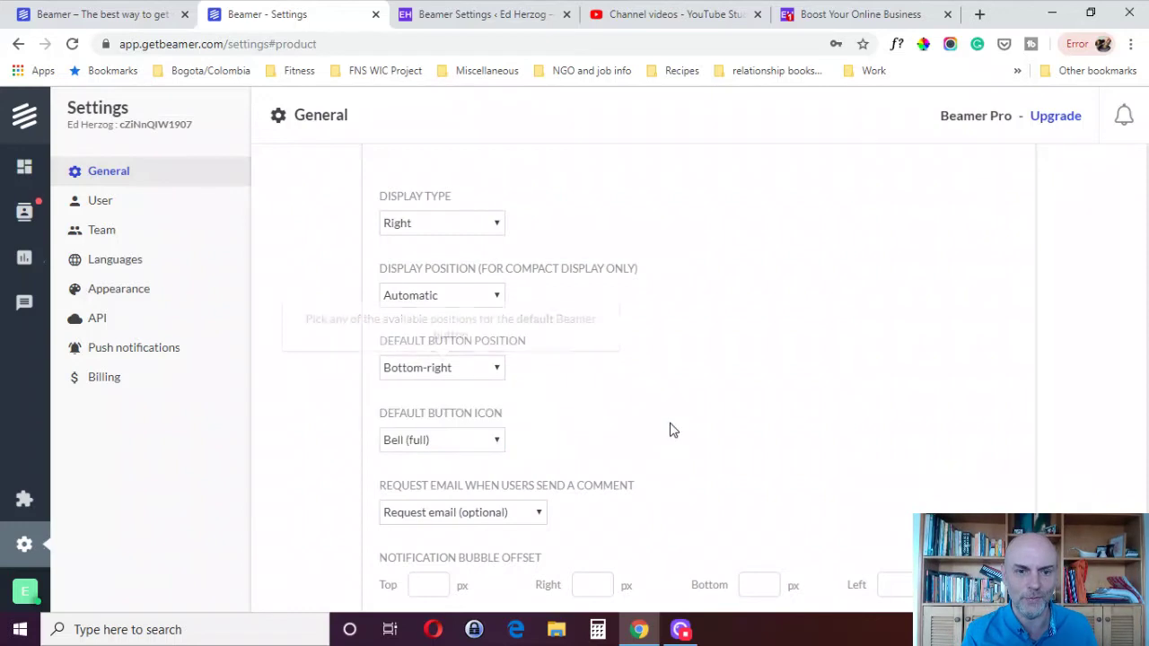
{"action": "left_click", "coordinate": [470, 437]}
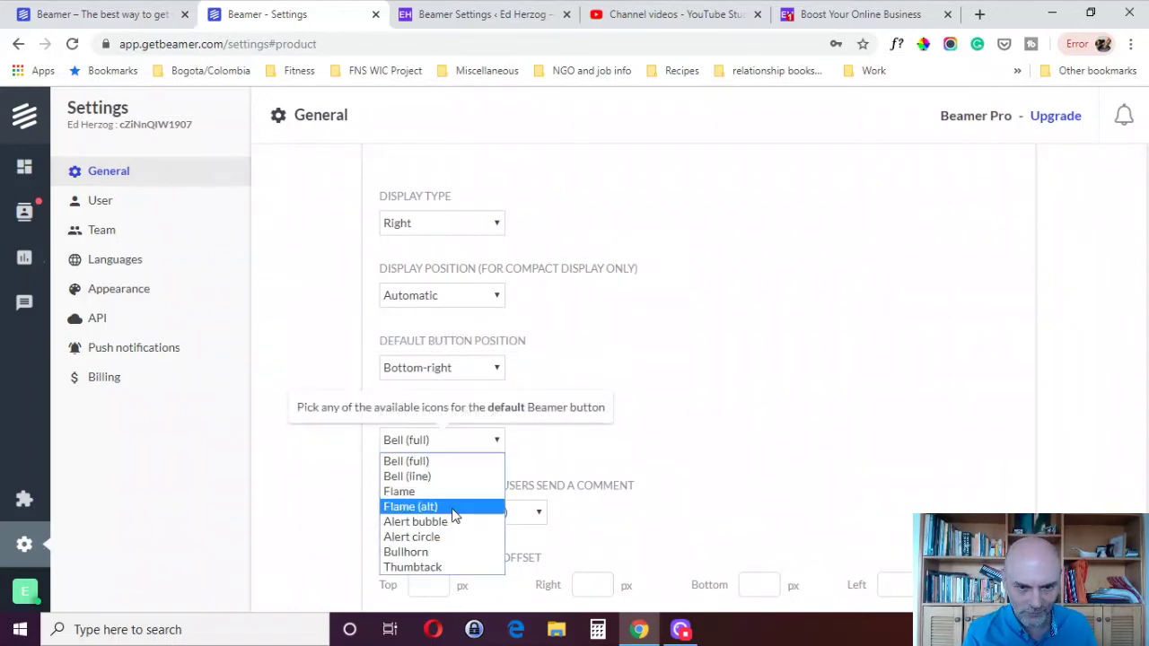
{"action": "left_click", "coordinate": [849, 432]}
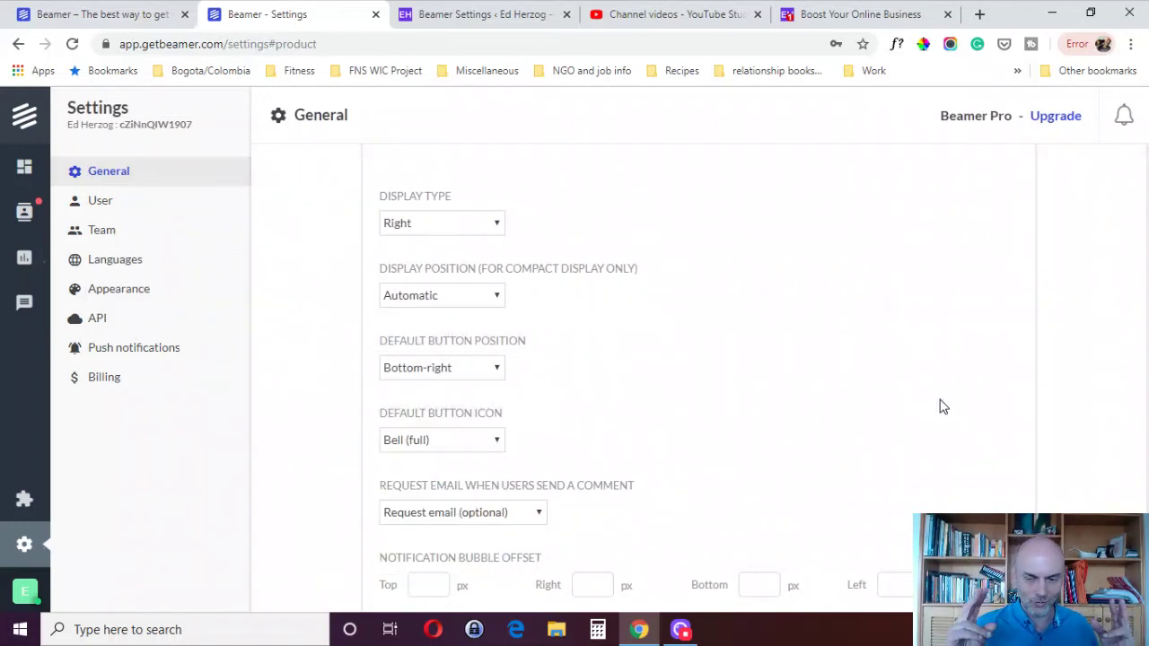
Review the remaining General settings, from the notification bubble offset and segment filters to the standalone page categories and affiliate link
{"action": "scroll", "coordinate": [942, 406], "scroll_direction": "down", "scroll_amount": 3}
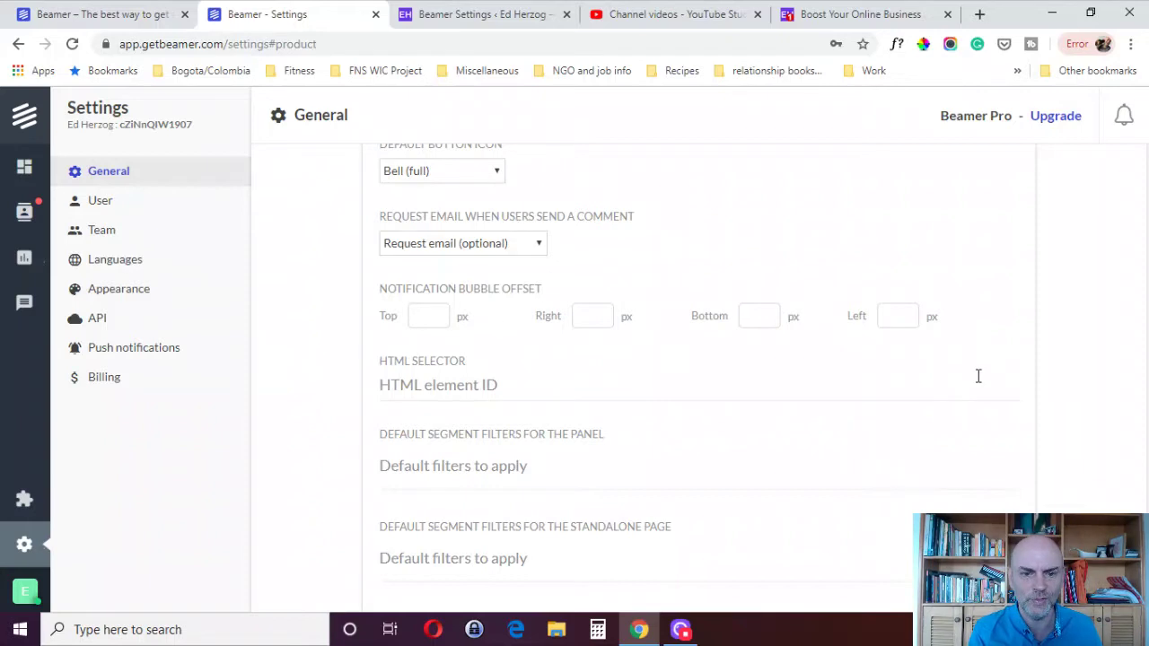
{"action": "scroll", "coordinate": [978, 379], "scroll_direction": "down", "scroll_amount": 4}
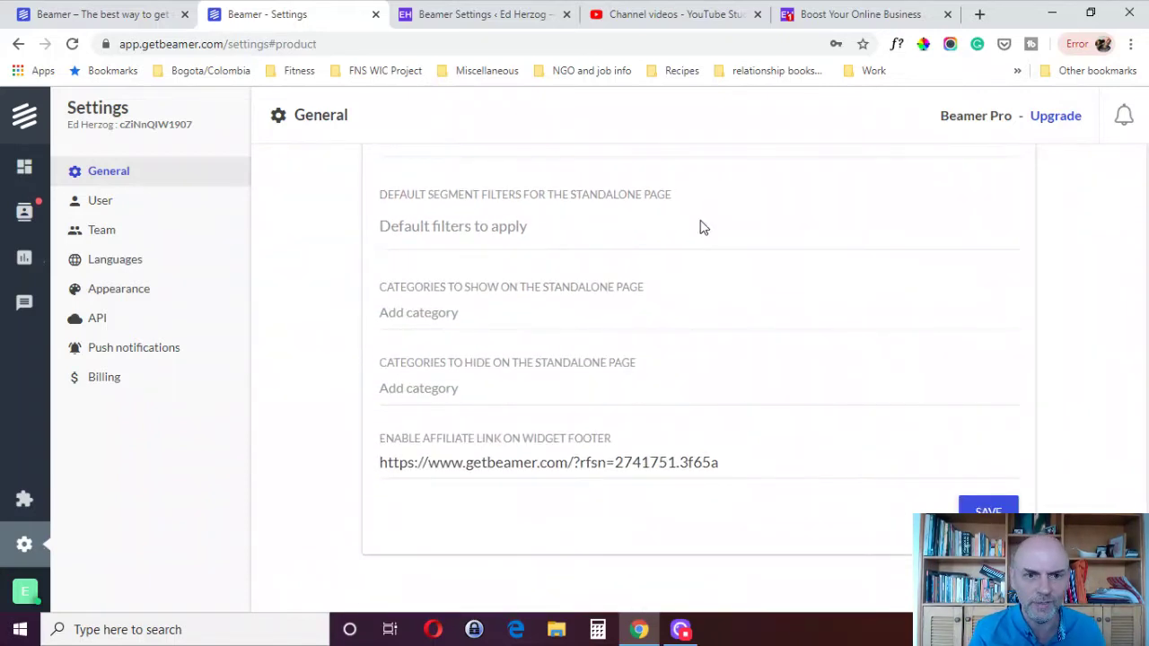
{"action": "scroll", "coordinate": [691, 311], "scroll_direction": "up", "scroll_amount": 2}
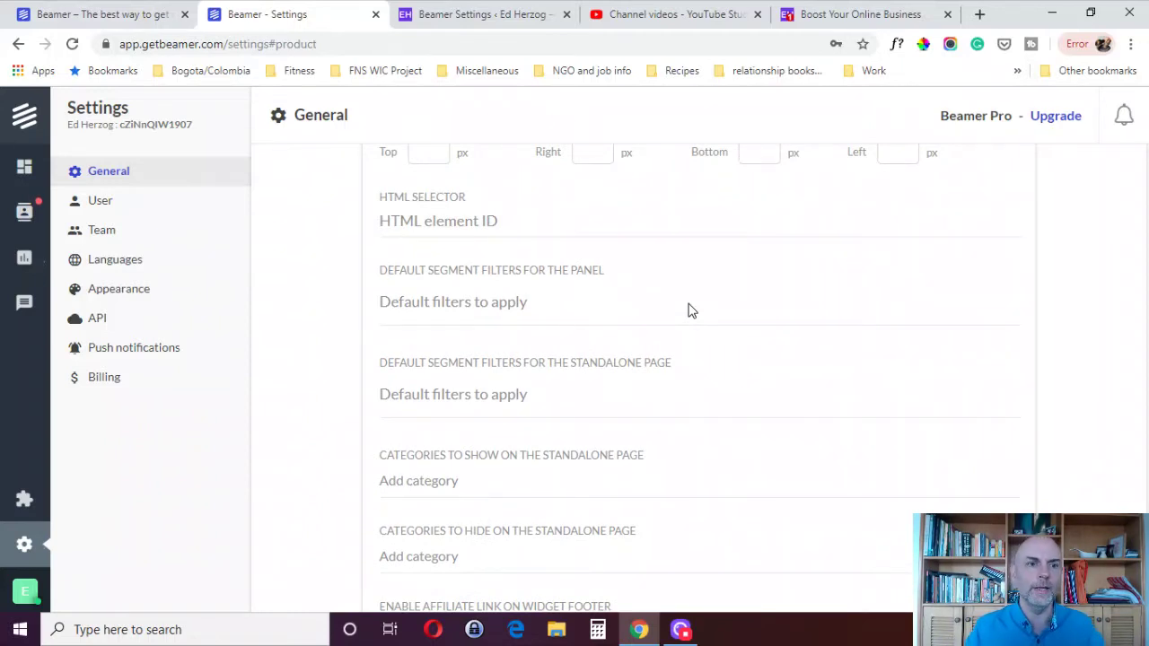
Open the Appearance settings and review the logo, custom CSS, category color, font size and header options with the feed preview
{"action": "double_click", "coordinate": [104, 291]}
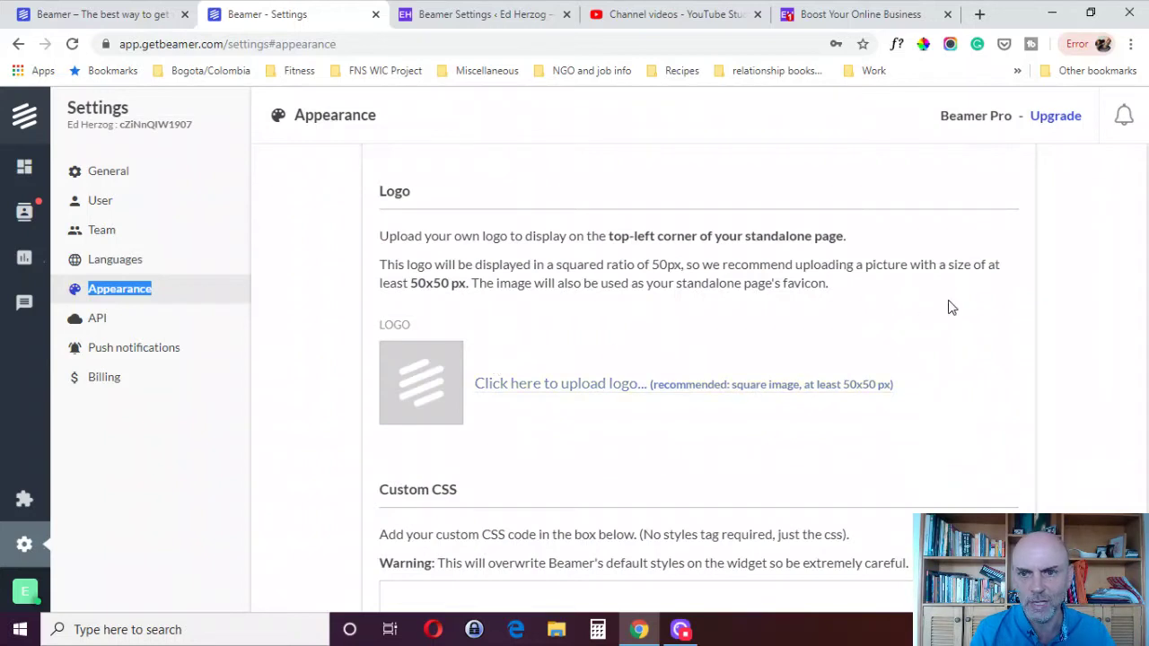
{"action": "left_click", "coordinate": [1003, 288]}
{"action": "scroll", "coordinate": [1004, 287], "scroll_direction": "down", "scroll_amount": 3}
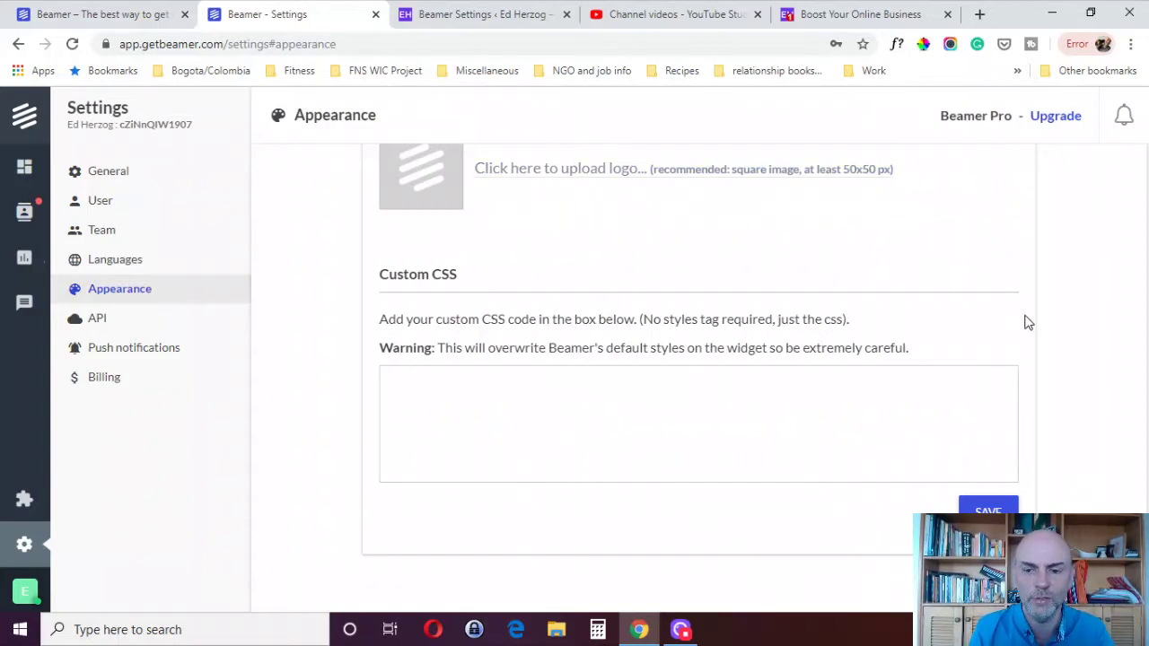
{"action": "scroll", "coordinate": [1029, 322], "scroll_direction": "up", "scroll_amount": 4}
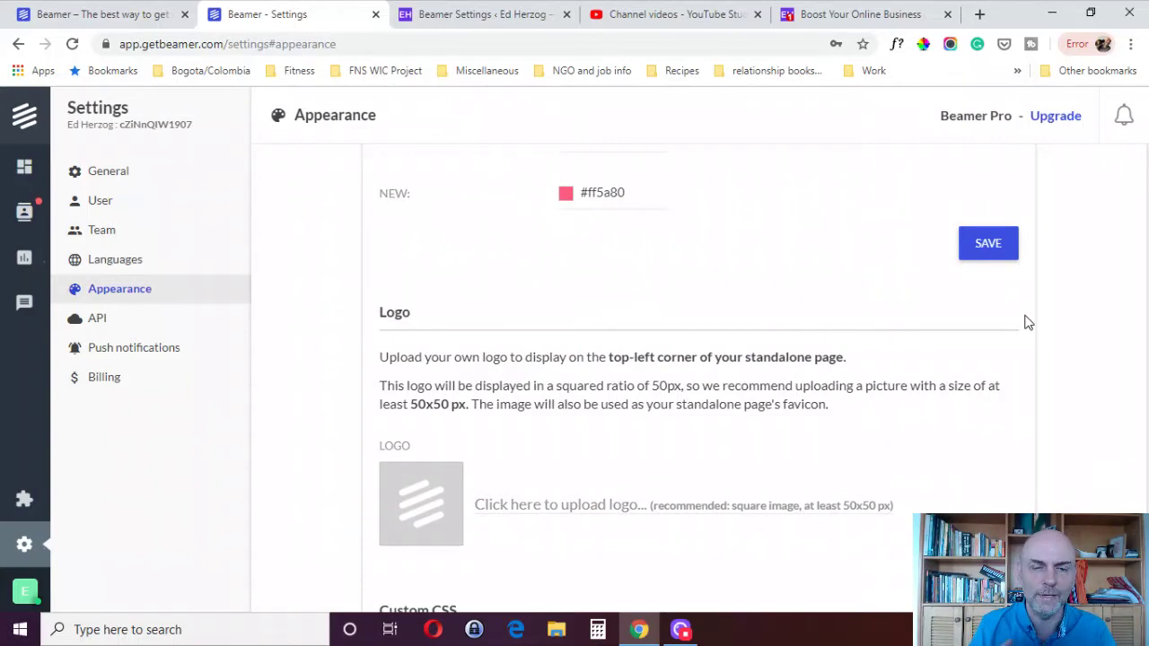
{"action": "scroll", "coordinate": [1029, 322], "scroll_direction": "up", "scroll_amount": 3}
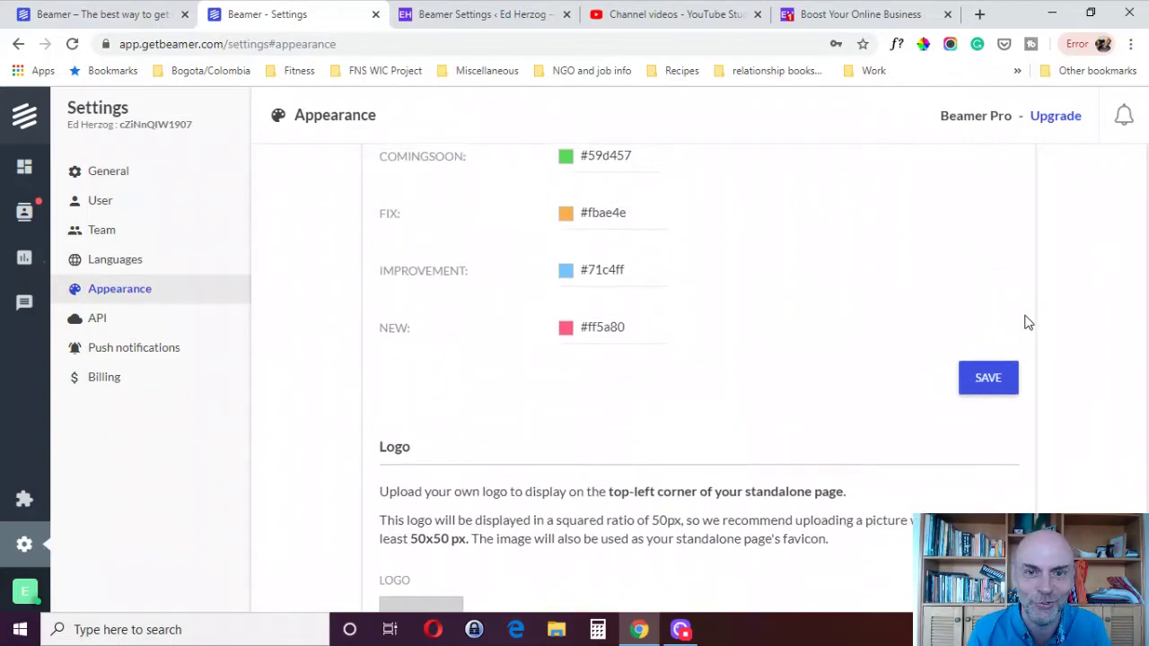
{"action": "scroll", "coordinate": [1029, 322], "scroll_direction": "up", "scroll_amount": 10}
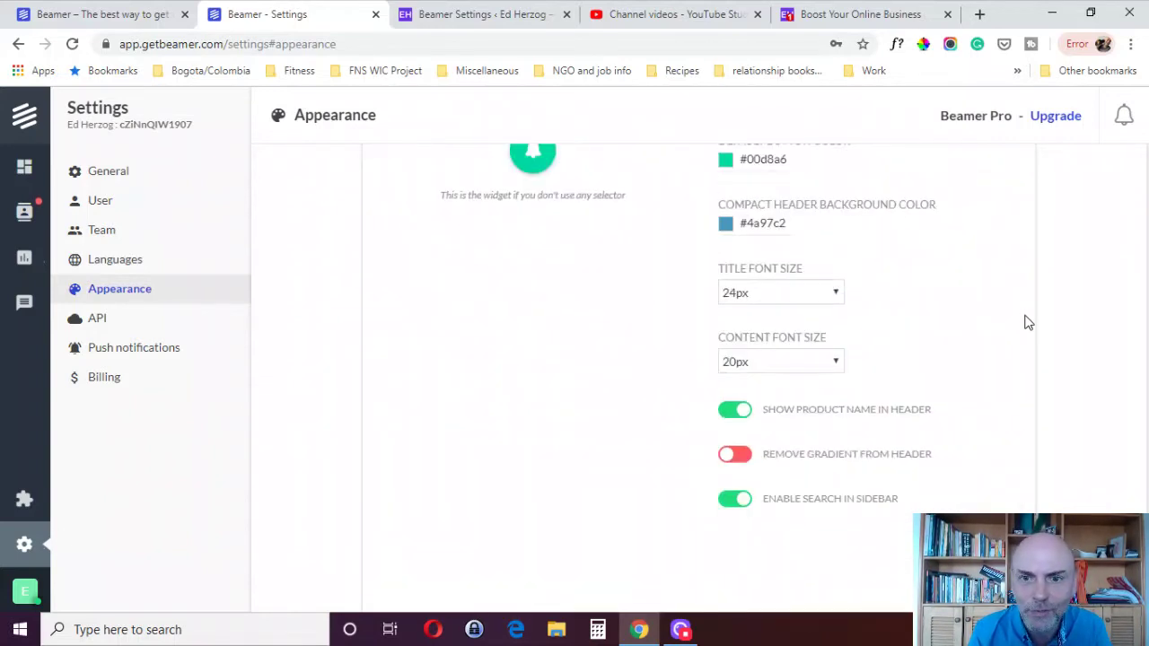
{"action": "scroll", "coordinate": [1029, 323], "scroll_direction": "up", "scroll_amount": 3}
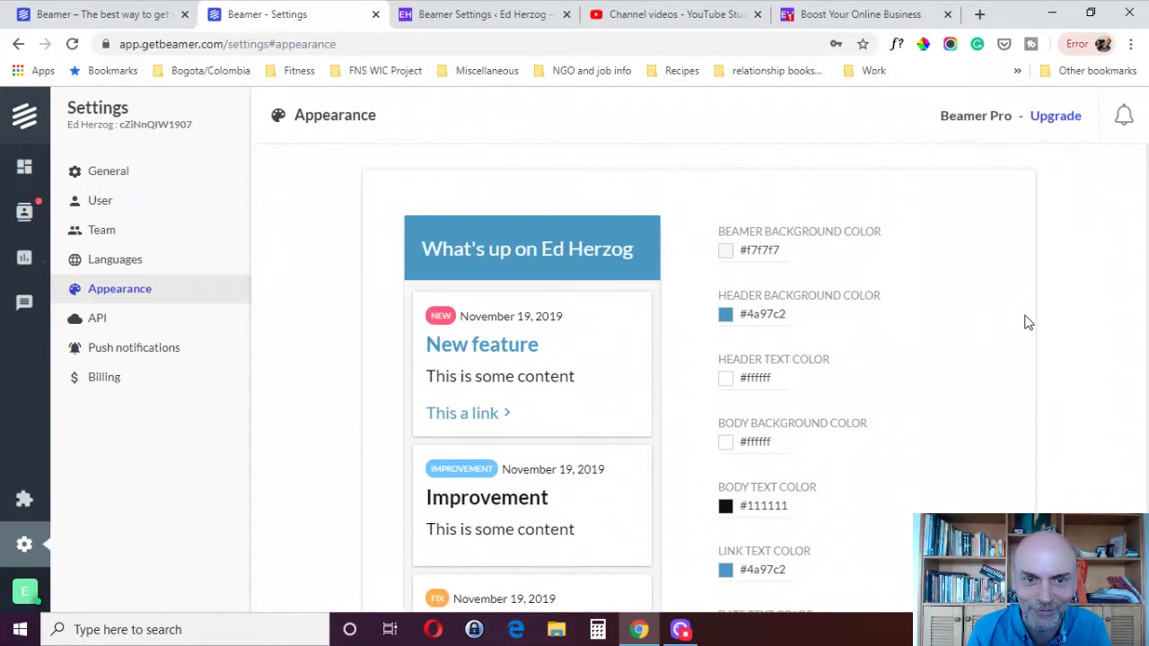
Inspect the color picker and hex code field for the Beamer Background Color, leaving the color unchanged
{"action": "scroll", "coordinate": [1029, 322], "scroll_direction": "down", "scroll_amount": 1}
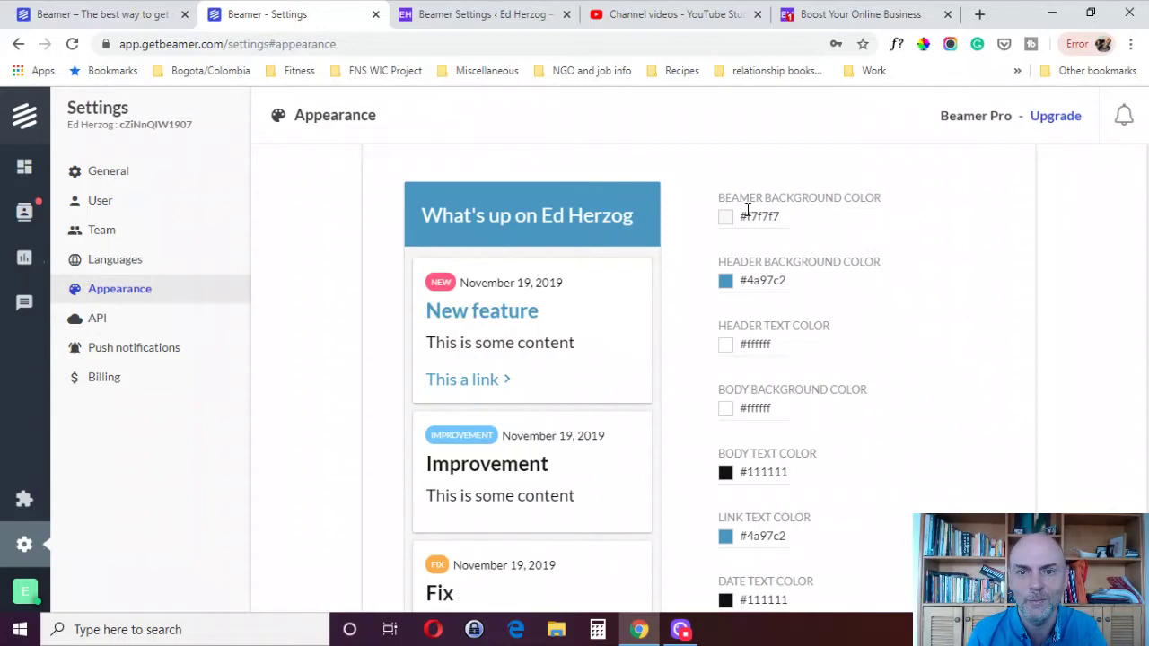
{"action": "left_click", "coordinate": [727, 221]}
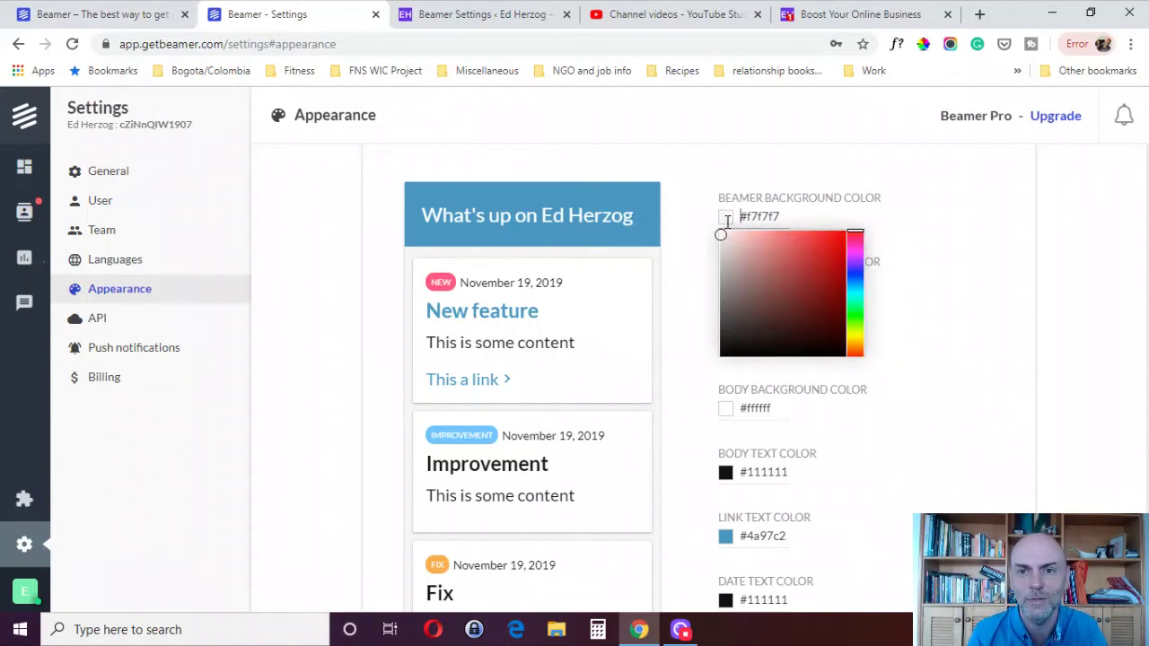
{"action": "left_click", "coordinate": [793, 223]}
{"action": "left_click", "coordinate": [782, 218]}
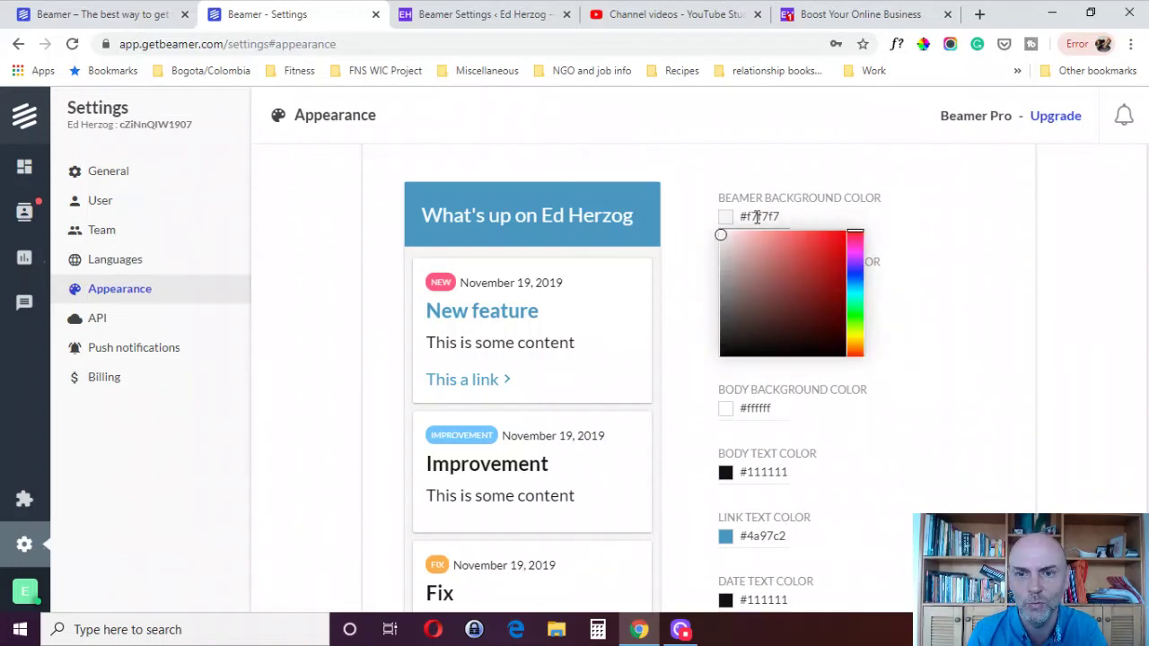
{"action": "left_click", "coordinate": [964, 226]}
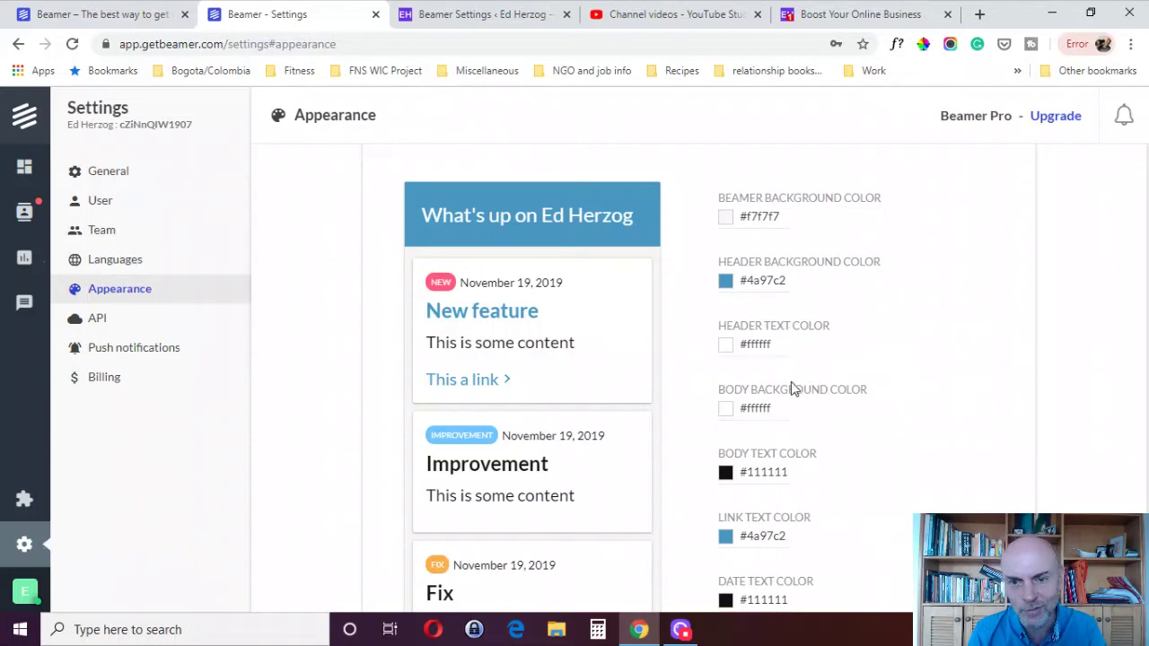
Set the Notification Color to blue #0059de after trying green #00de38 on the widget preview
{"action": "scroll", "coordinate": [910, 406], "scroll_direction": "down", "scroll_amount": 2}
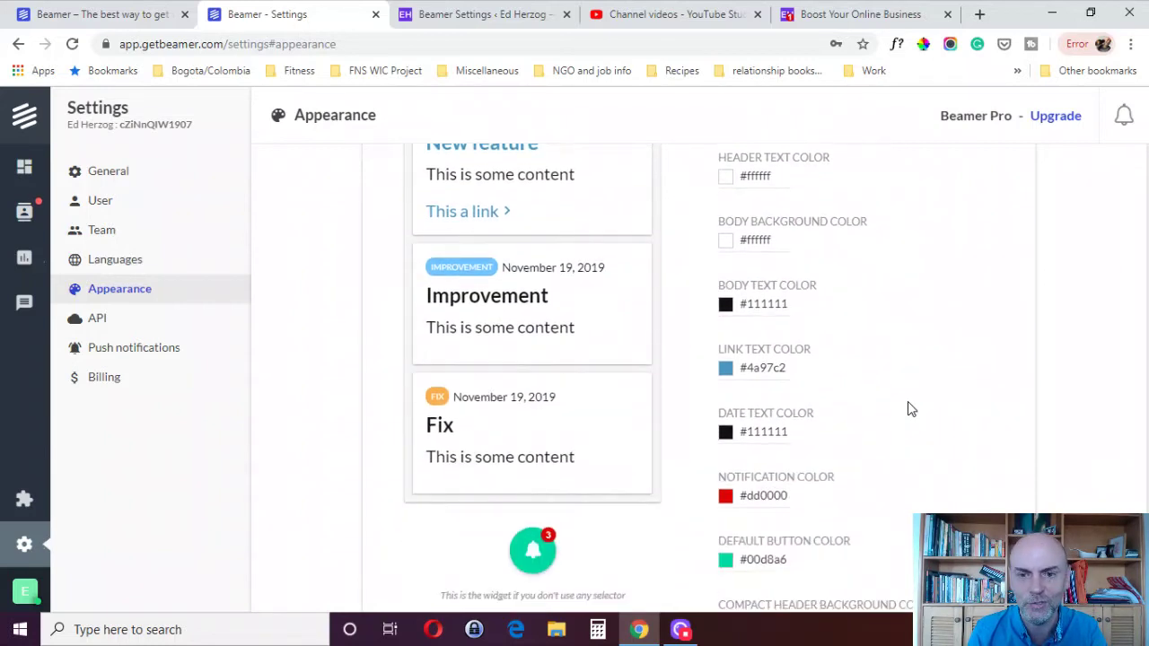
{"action": "scroll", "coordinate": [964, 436], "scroll_direction": "down", "scroll_amount": 1}
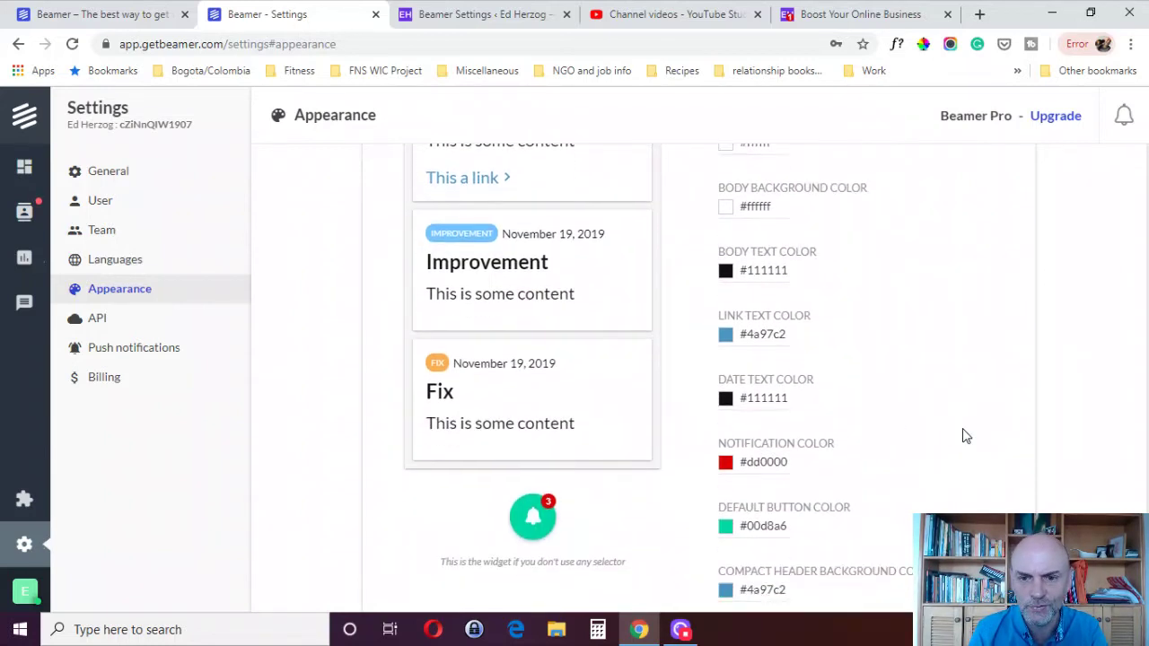
{"action": "scroll", "coordinate": [964, 437], "scroll_direction": "down", "scroll_amount": 1}
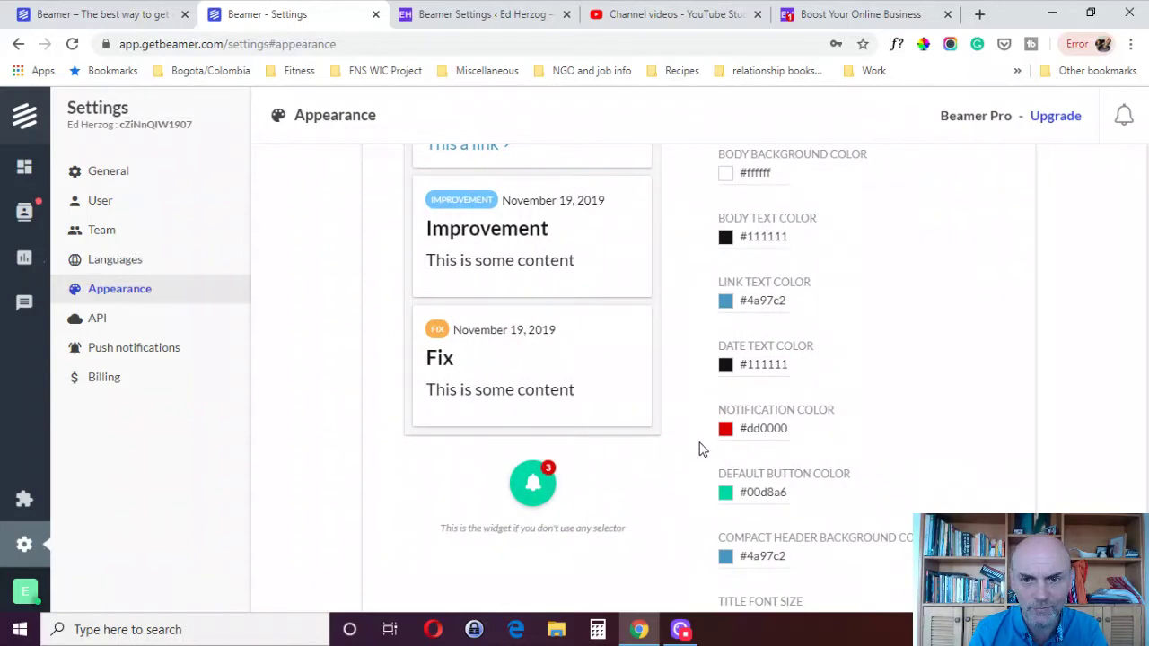
{"action": "left_click", "coordinate": [726, 429]}
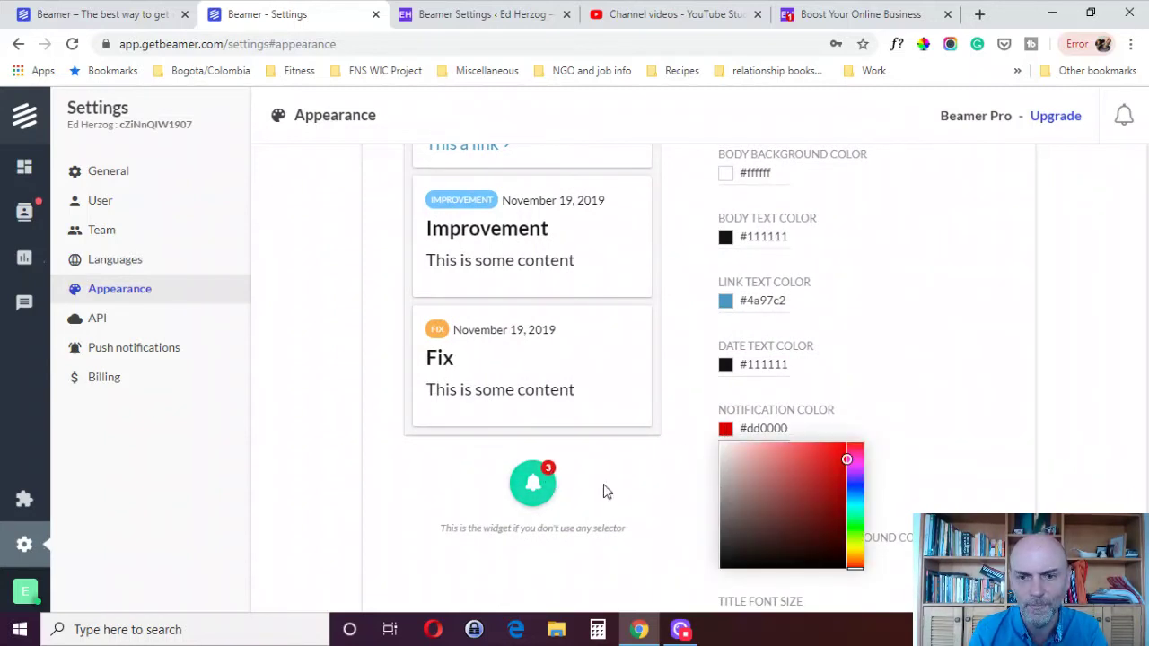
{"action": "left_click", "coordinate": [853, 518]}
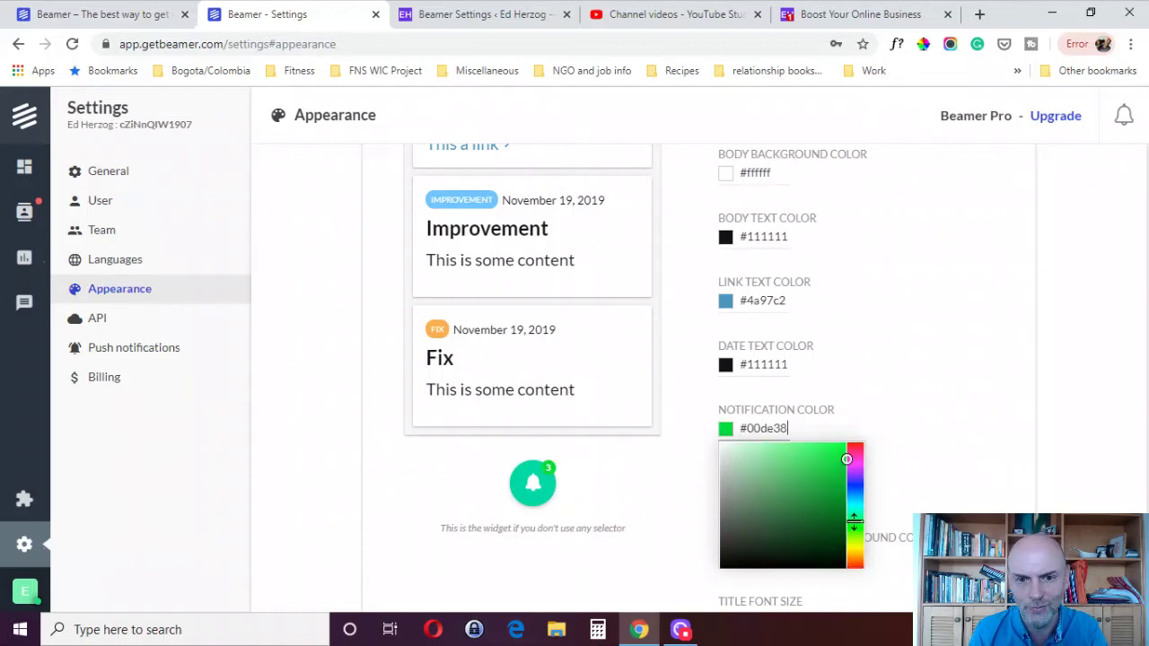
{"action": "left_click", "coordinate": [855, 488]}
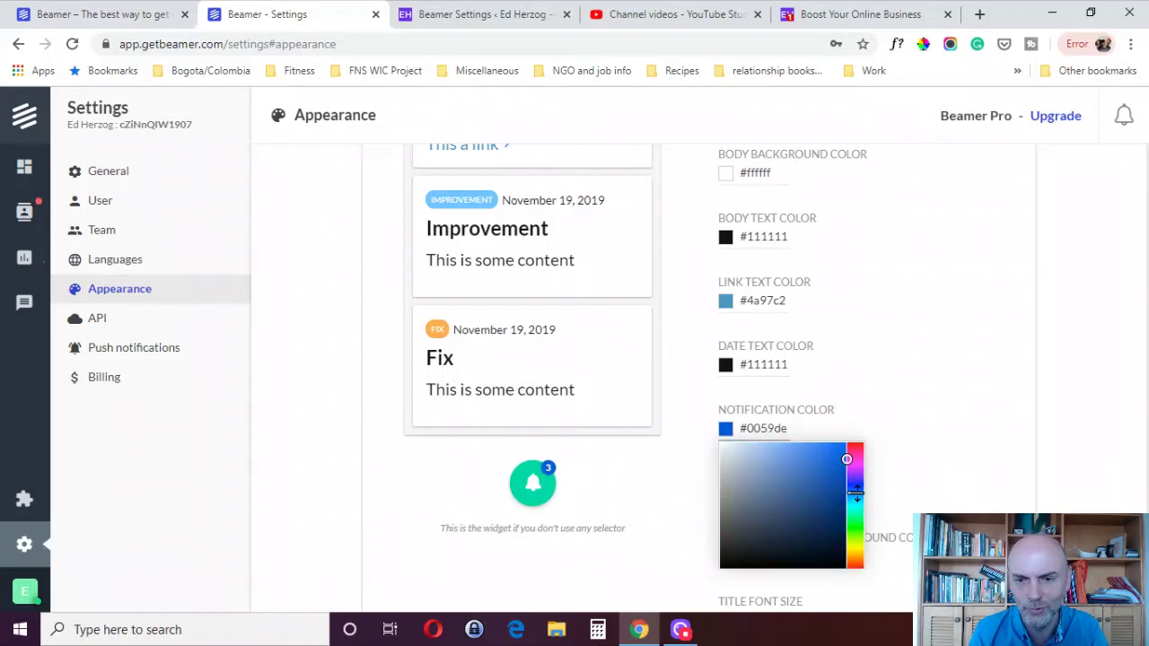
{"action": "left_click", "coordinate": [933, 392]}
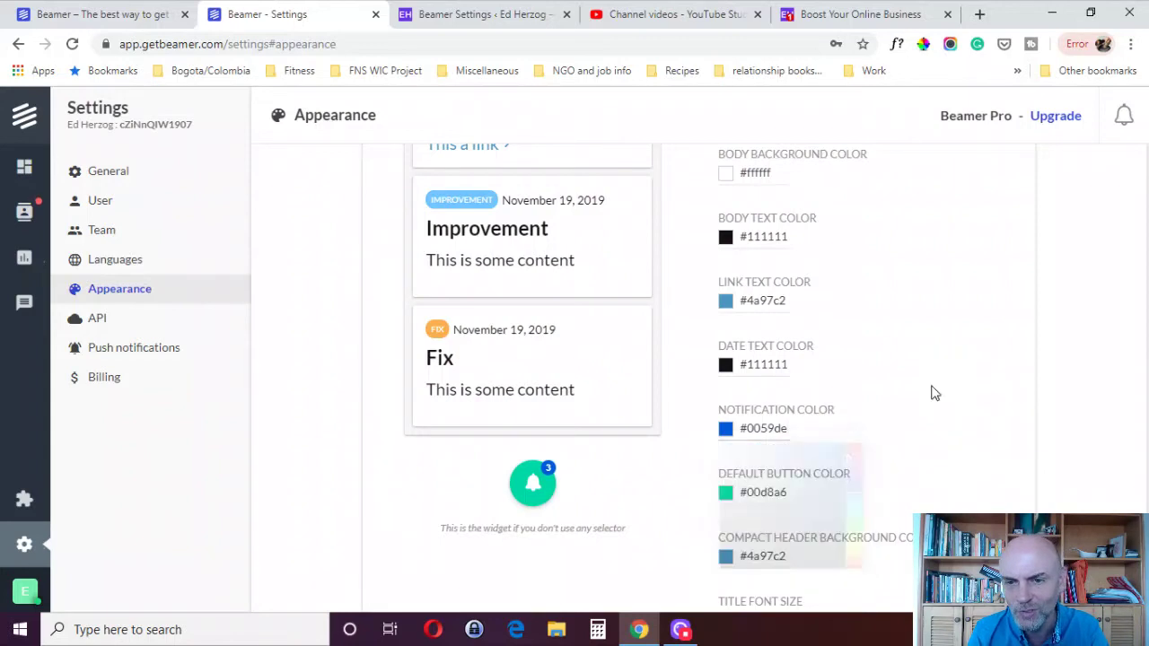
Set the Default Button Color to magenta #d90065
{"action": "scroll", "coordinate": [934, 392], "scroll_direction": "down", "scroll_amount": 1}
{"action": "scroll", "coordinate": [933, 393], "scroll_direction": "down", "scroll_amount": 2}
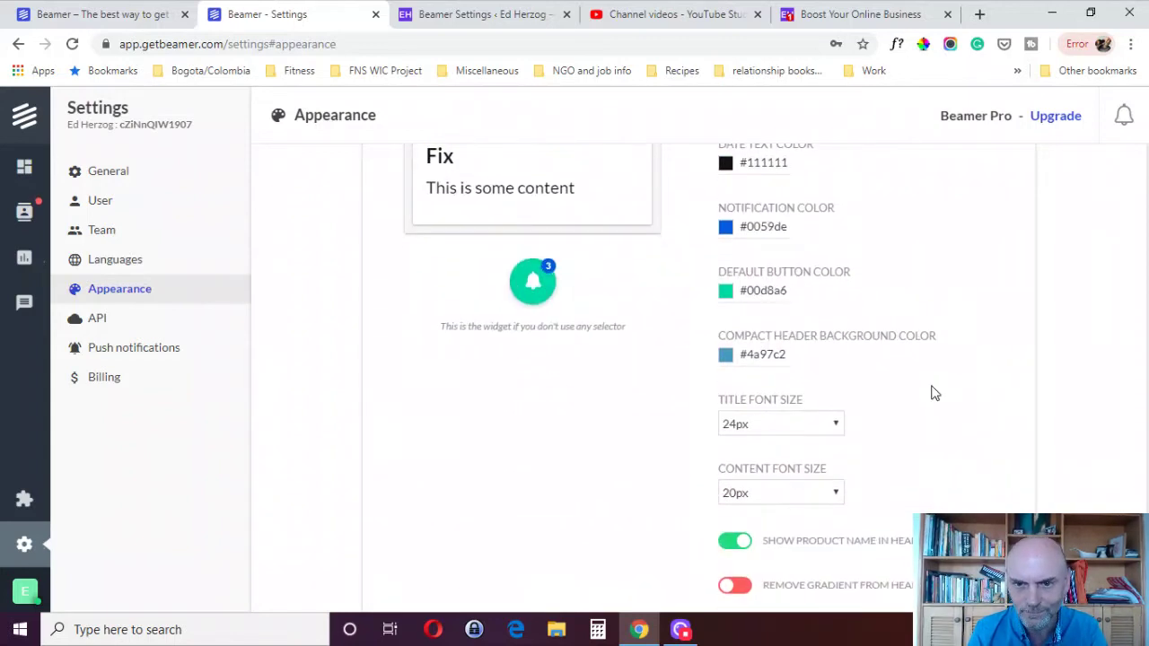
{"action": "left_click", "coordinate": [727, 292]}
{"action": "left_click", "coordinate": [854, 313]}
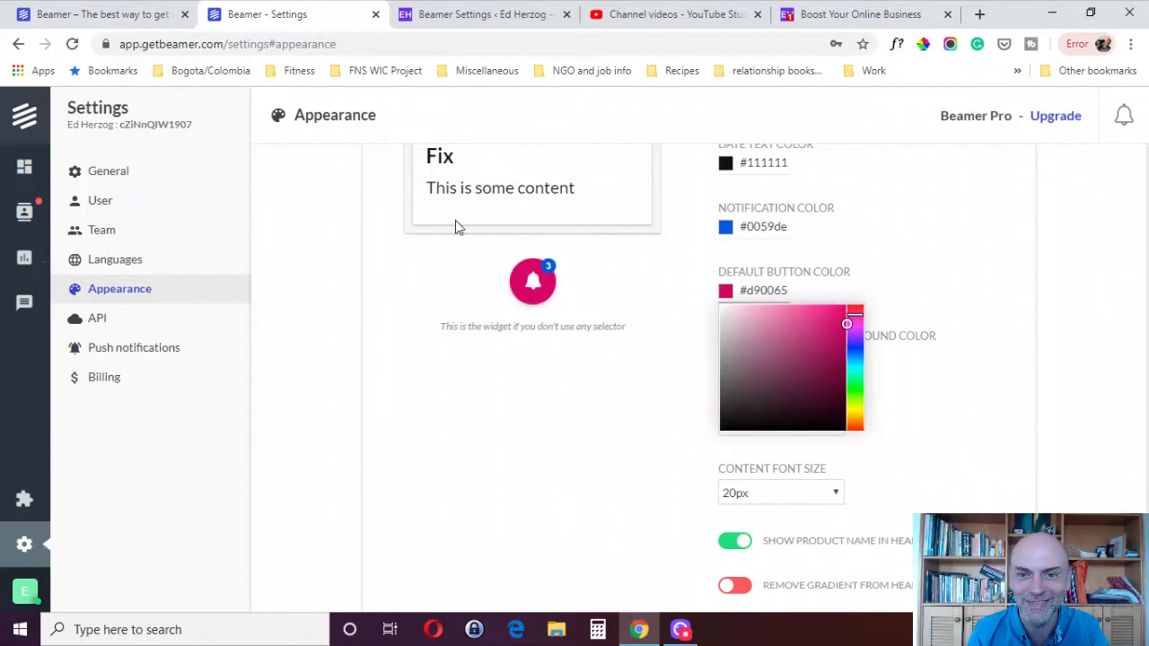
{"action": "left_click", "coordinate": [988, 298]}
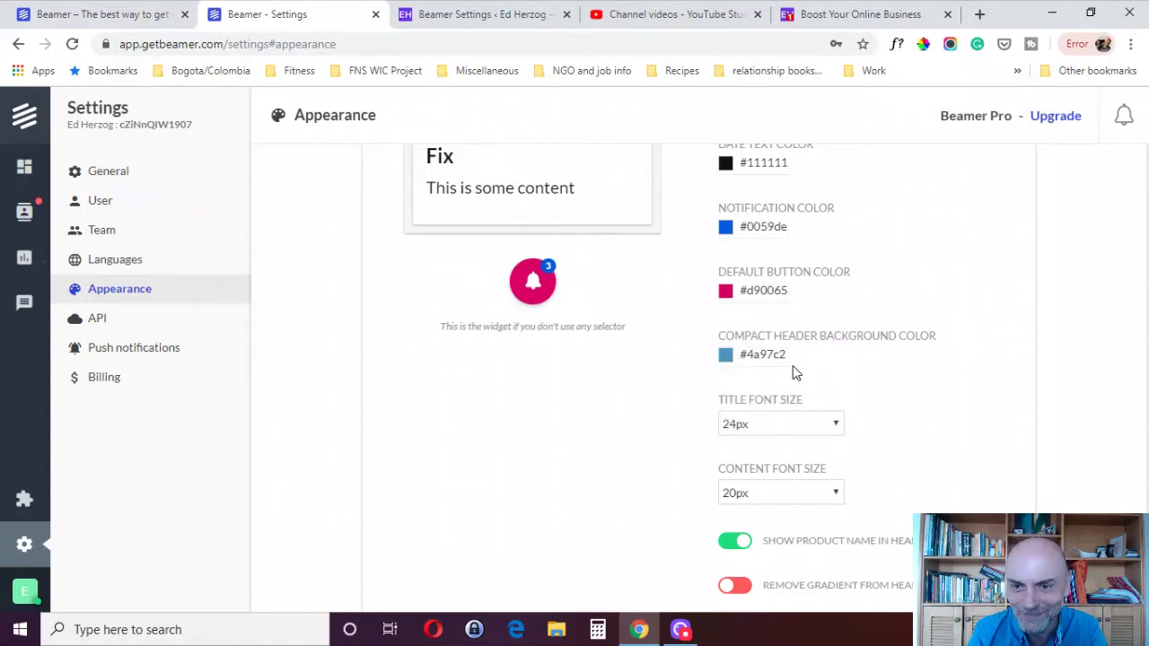
Set the Title Font Size to 17px and keep the Content Font Size at 20px
{"action": "left_click", "coordinate": [831, 428]}
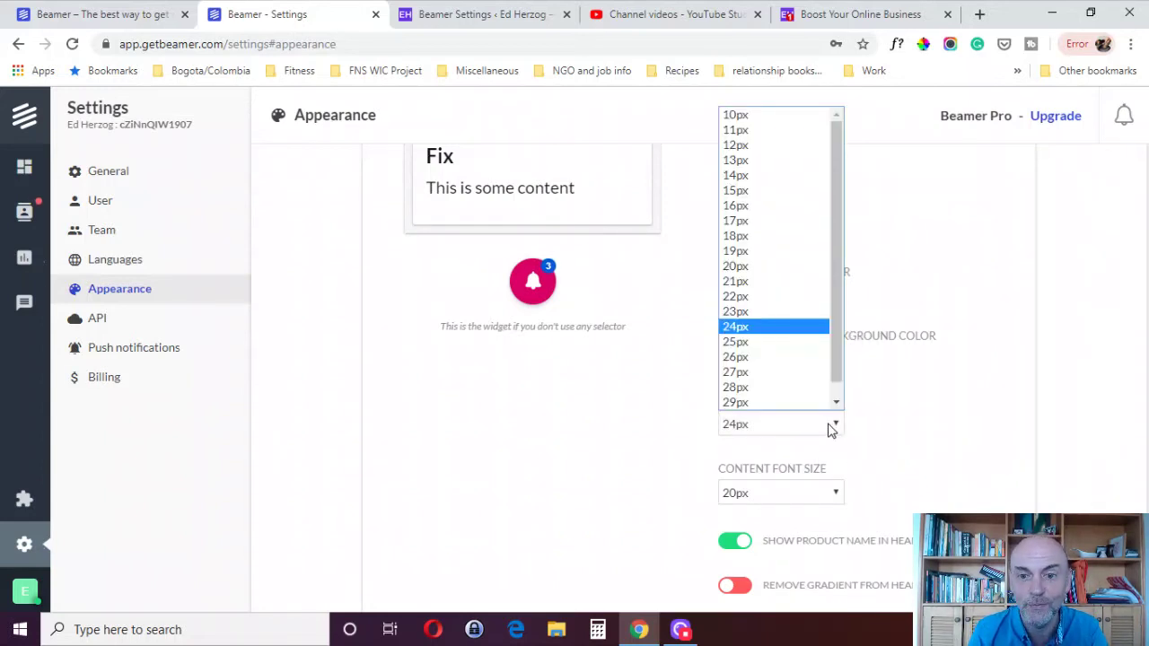
{"action": "left_click", "coordinate": [774, 220]}
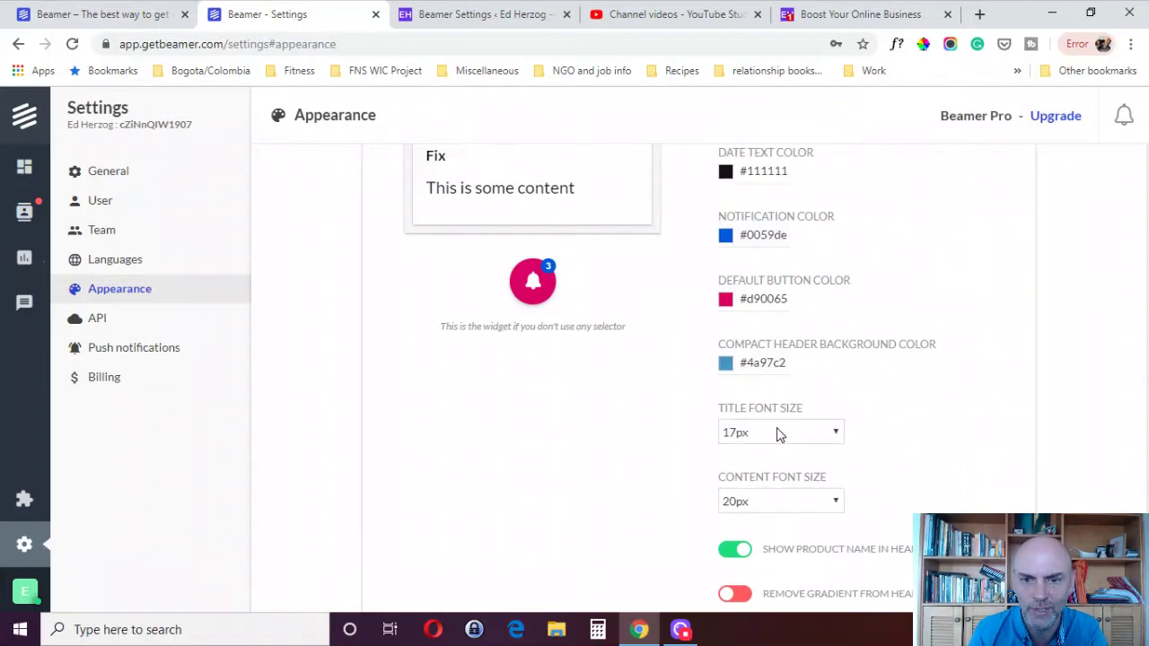
{"action": "left_click", "coordinate": [777, 503]}
{"action": "left_click", "coordinate": [795, 347]}
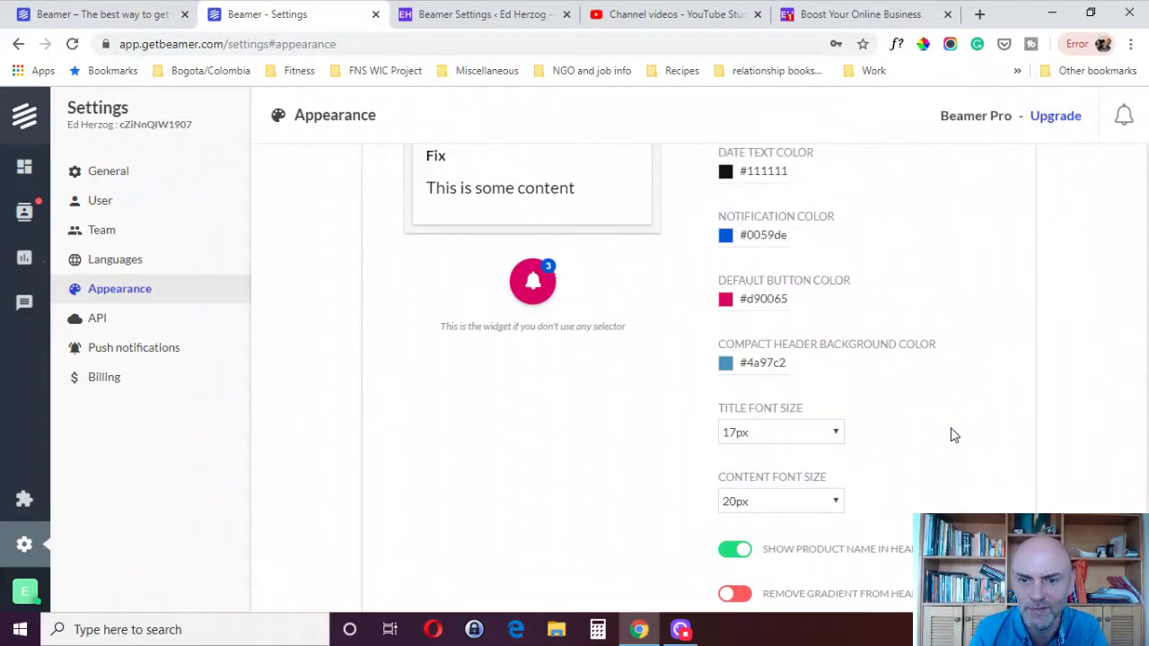
Check the feed preview with its new styling and the options for product name, header gradient and sidebar search
{"action": "scroll", "coordinate": [955, 435], "scroll_direction": "down", "scroll_amount": 4}
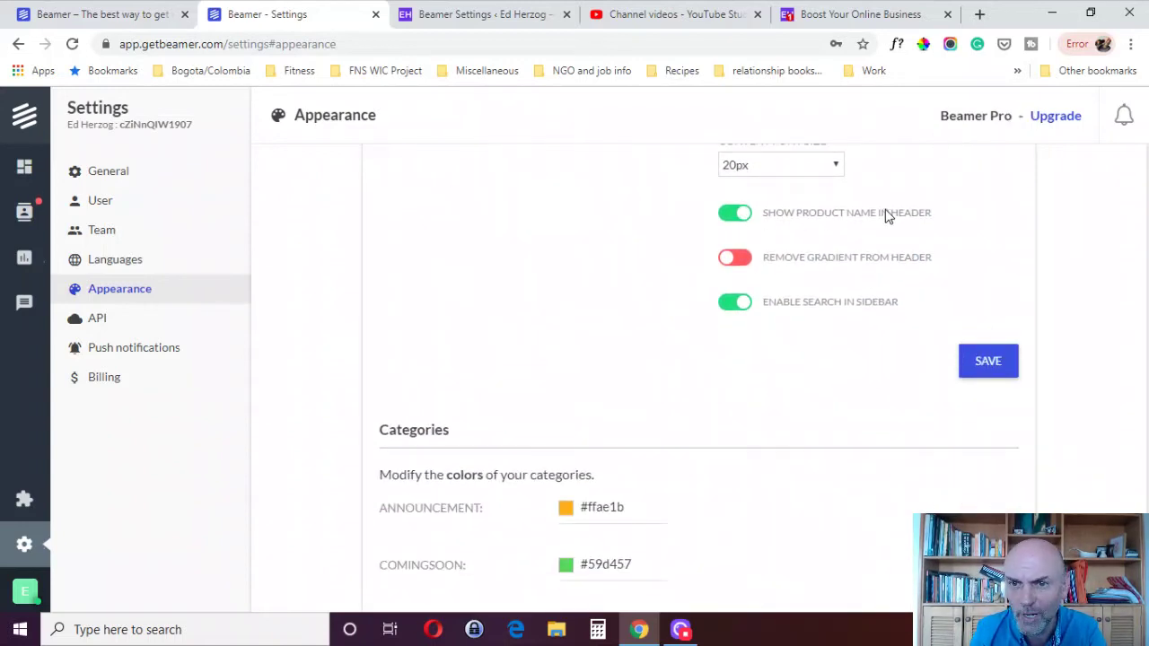
{"action": "scroll", "coordinate": [1051, 290], "scroll_direction": "up", "scroll_amount": 10}
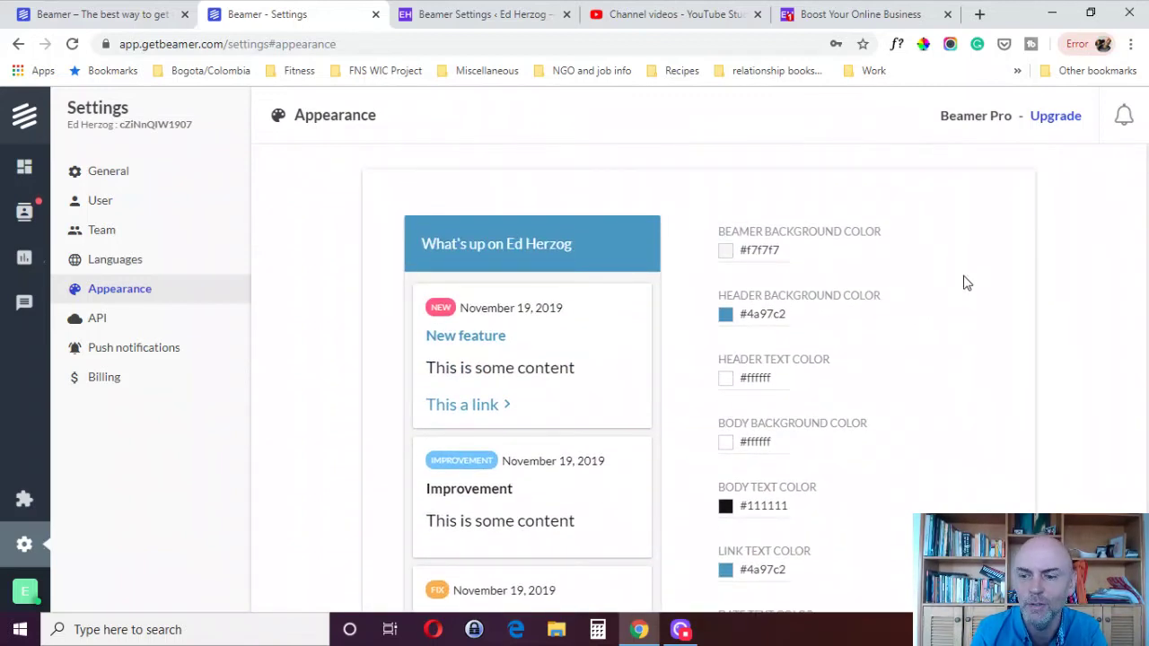
{"action": "scroll", "coordinate": [963, 283], "scroll_direction": "down", "scroll_amount": 3}
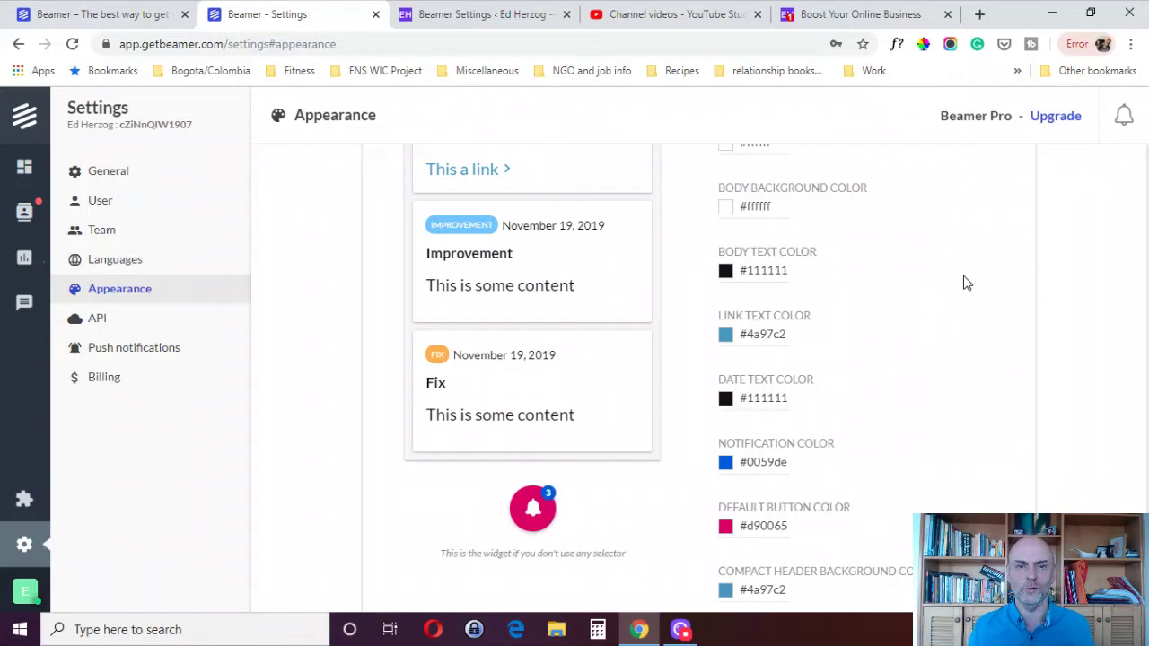
{"action": "scroll", "coordinate": [966, 282], "scroll_direction": "down", "scroll_amount": 6}
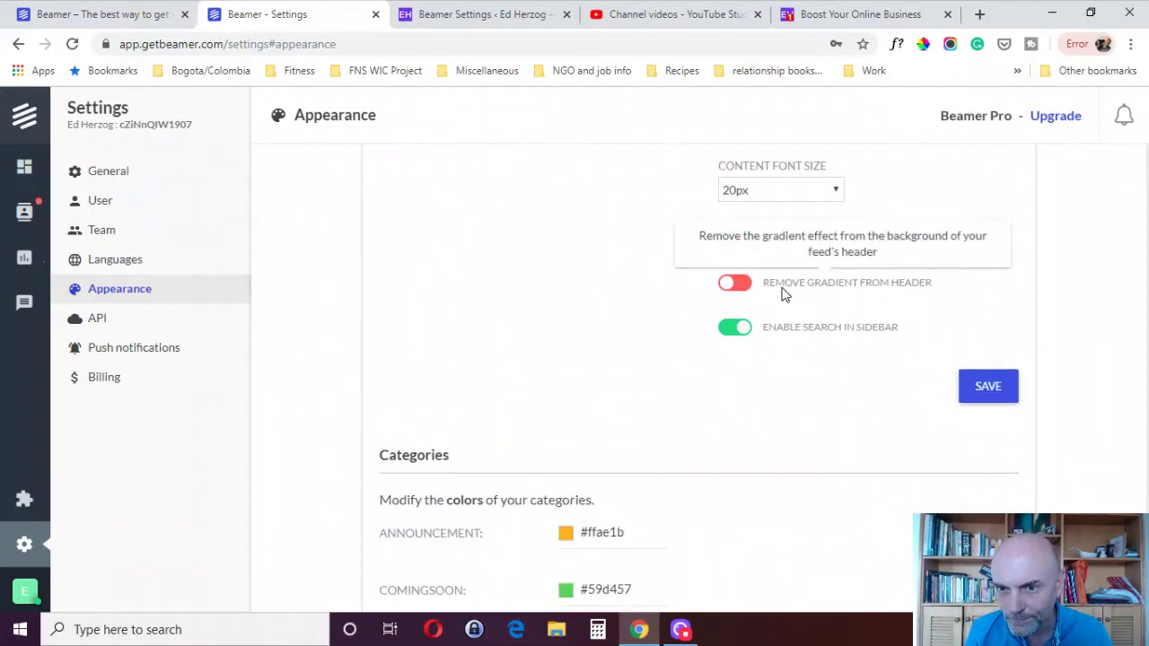
{"action": "mouse_move", "coordinate": [730, 333]}
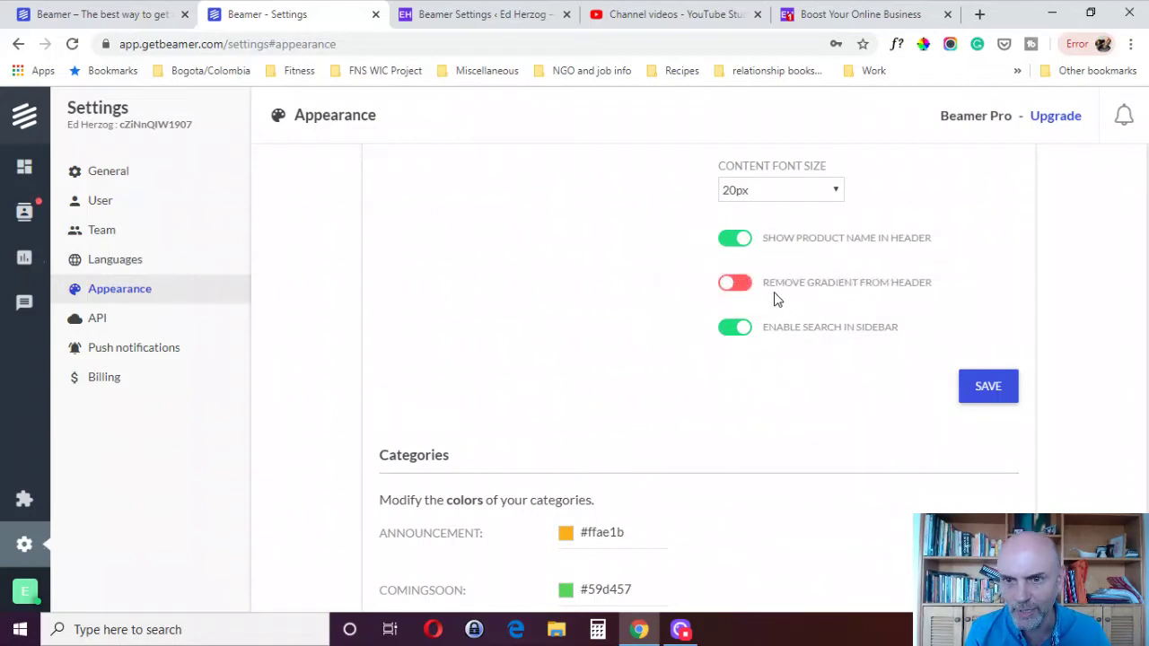
Review the category colors and inspect the Announcement color picker, leaving its color unchanged
{"action": "scroll", "coordinate": [854, 412], "scroll_direction": "down", "scroll_amount": 1}
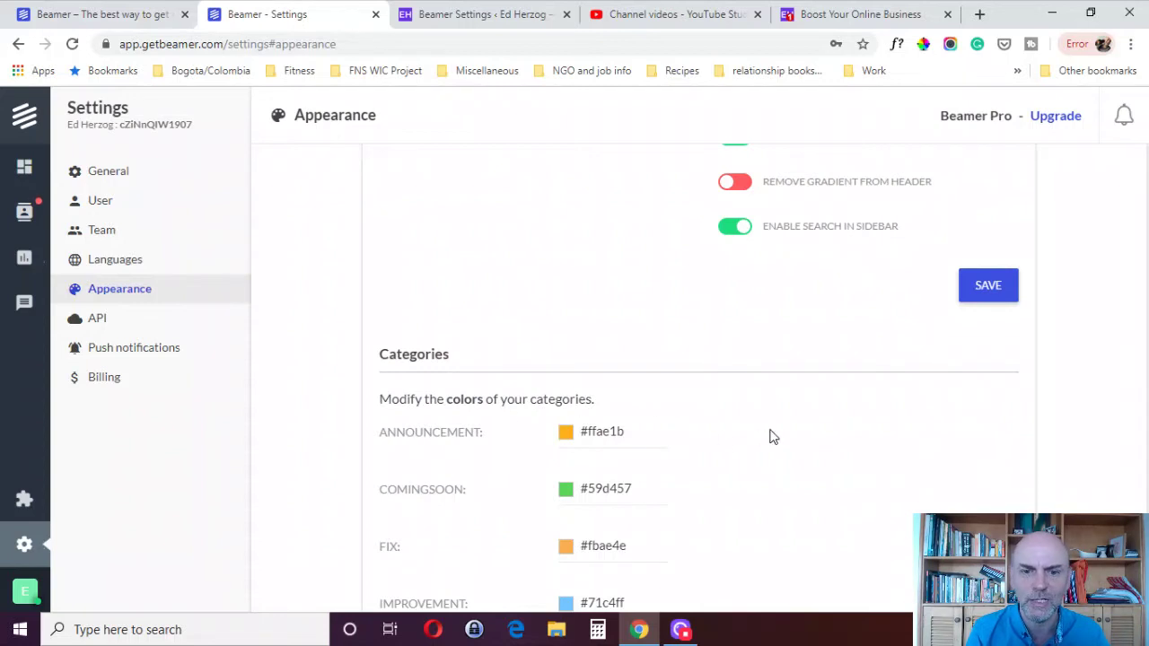
{"action": "scroll", "coordinate": [772, 437], "scroll_direction": "down", "scroll_amount": 1}
{"action": "scroll", "coordinate": [772, 437], "scroll_direction": "down", "scroll_amount": 1}
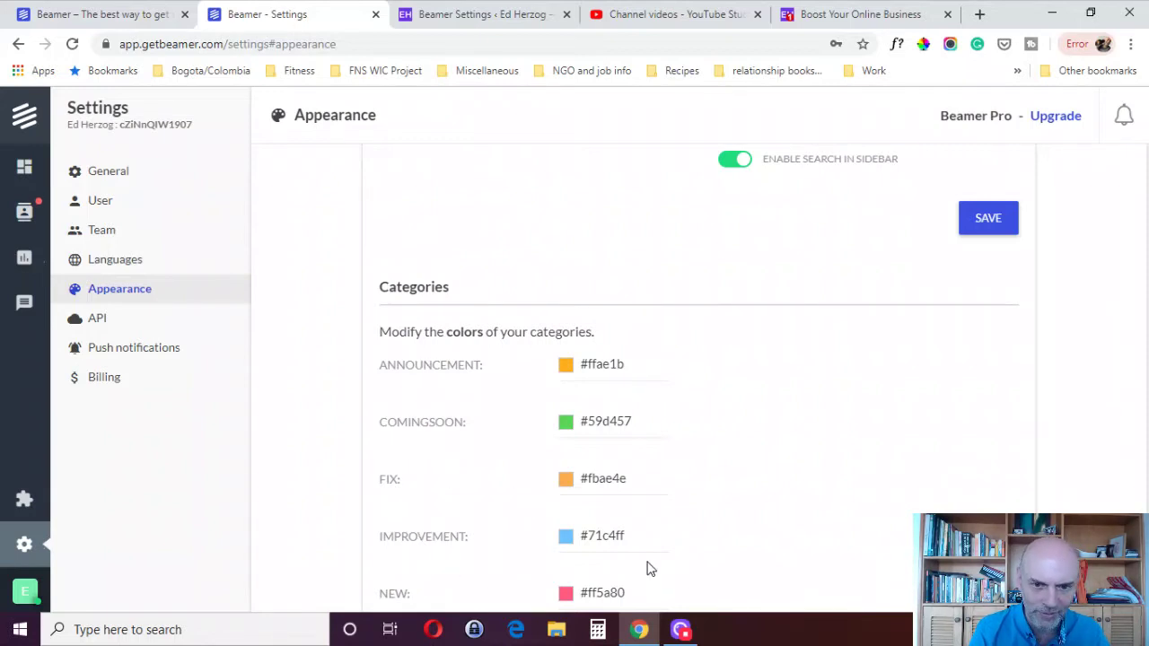
{"action": "scroll", "coordinate": [650, 568], "scroll_direction": "down", "scroll_amount": 1}
{"action": "scroll", "coordinate": [650, 568], "scroll_direction": "down", "scroll_amount": 3}
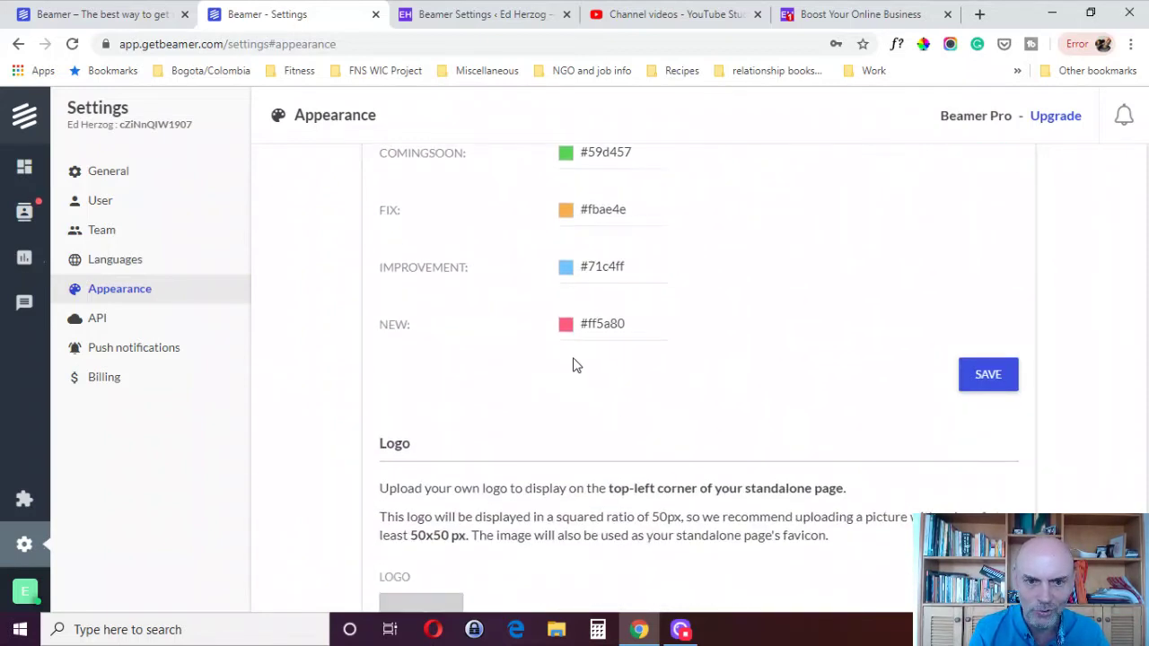
{"action": "scroll", "coordinate": [765, 339], "scroll_direction": "up", "scroll_amount": 2}
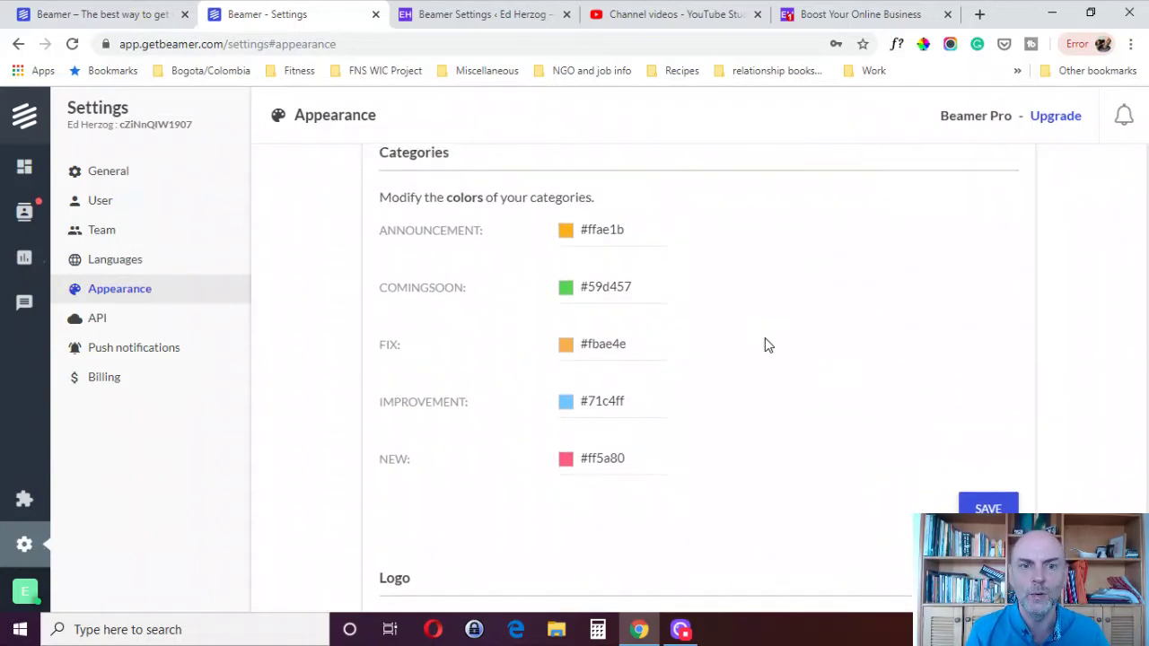
{"action": "left_click", "coordinate": [579, 232]}
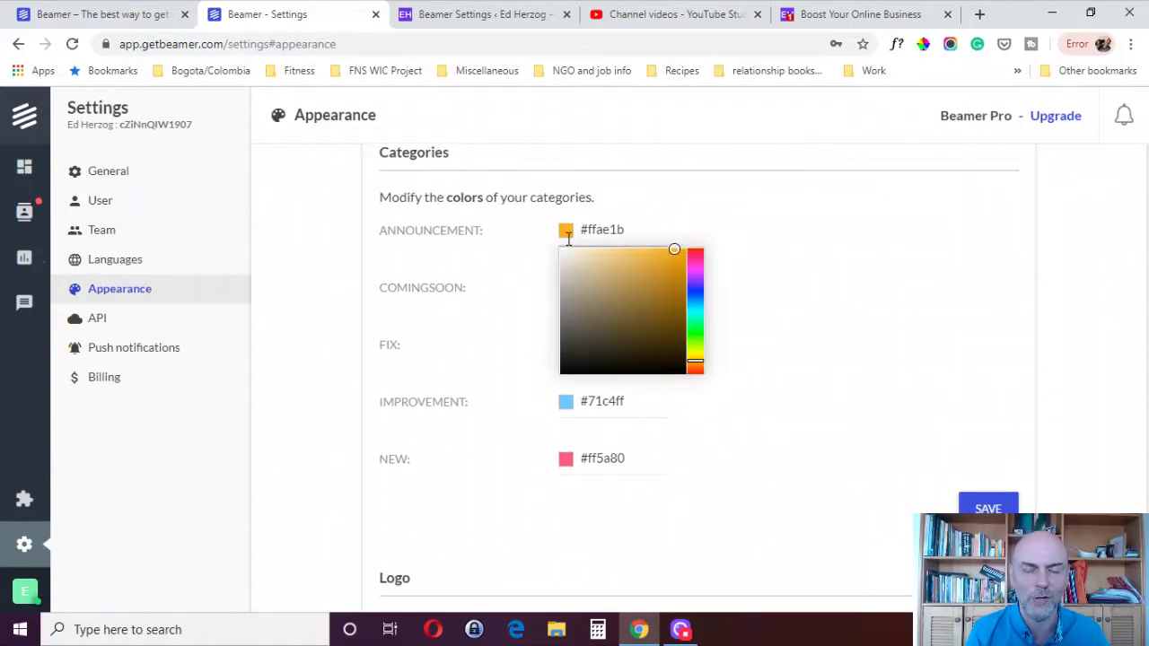
{"action": "left_click", "coordinate": [934, 231]}
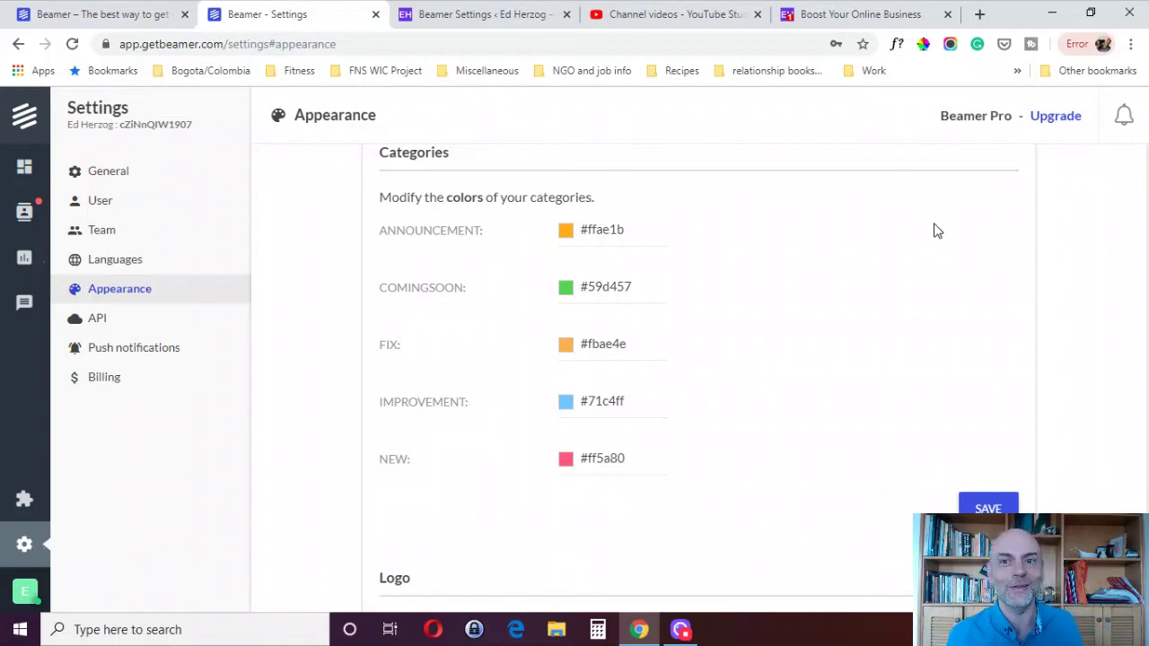
Revisit the Beamer homepage and the personal website that shows the What's New notification in its menu
{"action": "left_click", "coordinate": [482, 18]}
{"action": "left_click", "coordinate": [314, 12]}
{"action": "left_click", "coordinate": [80, 13]}
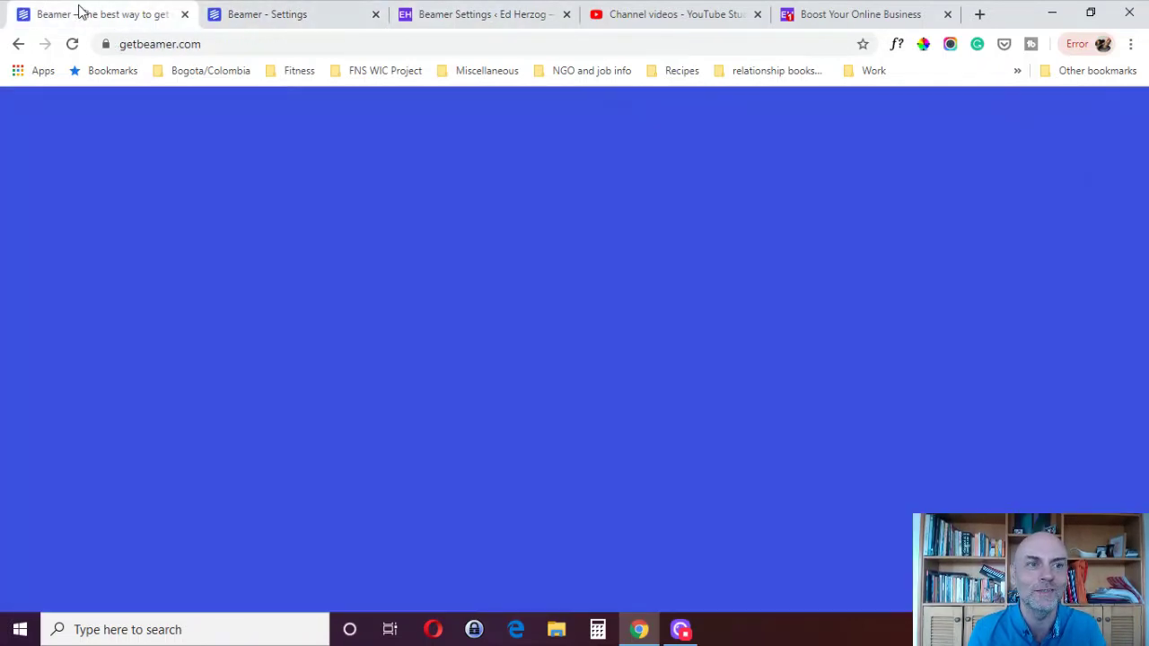
{"action": "left_click", "coordinate": [1113, 111]}
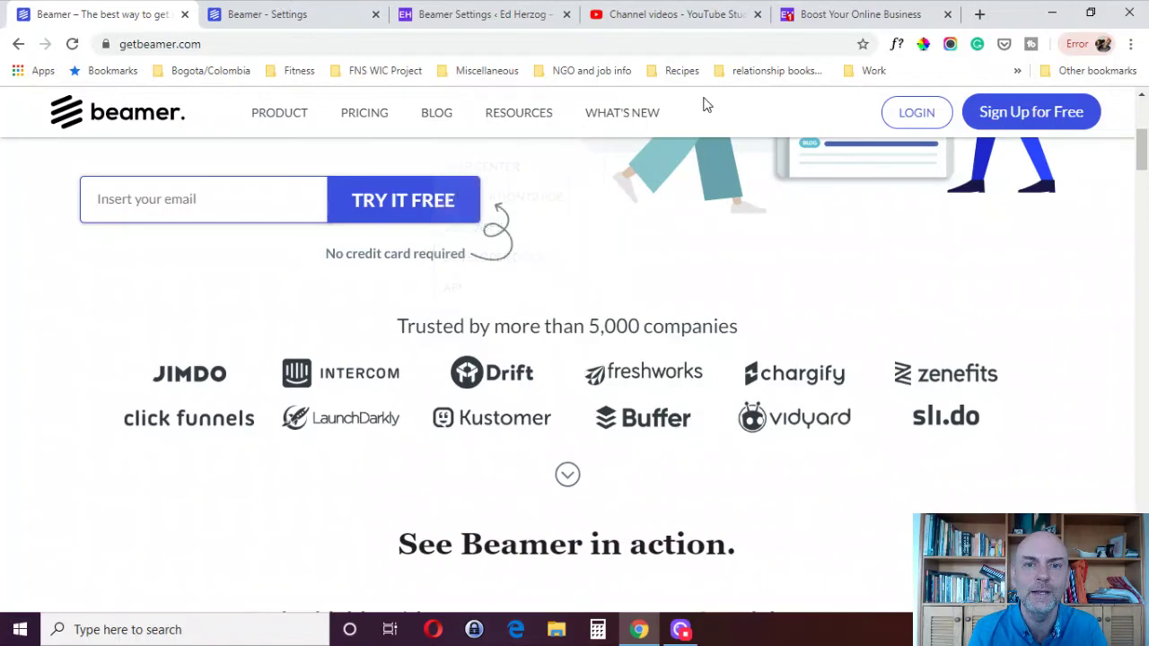
{"action": "scroll", "coordinate": [1138, 167], "scroll_direction": "up", "scroll_amount": 3}
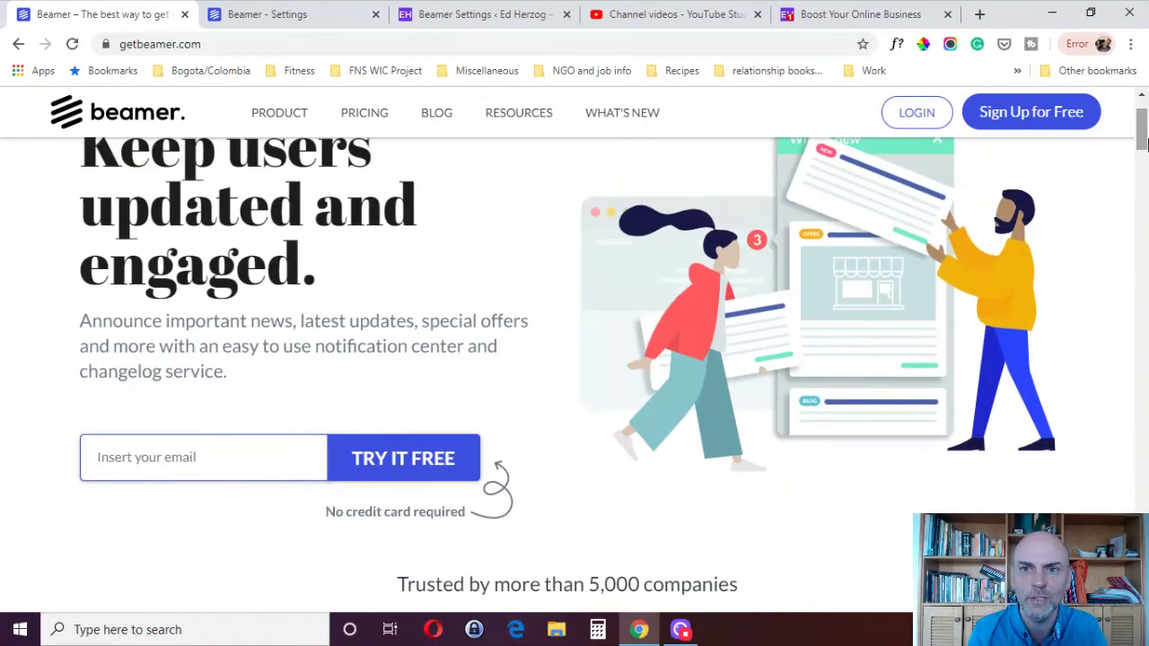
{"action": "left_click", "coordinate": [869, 23]}
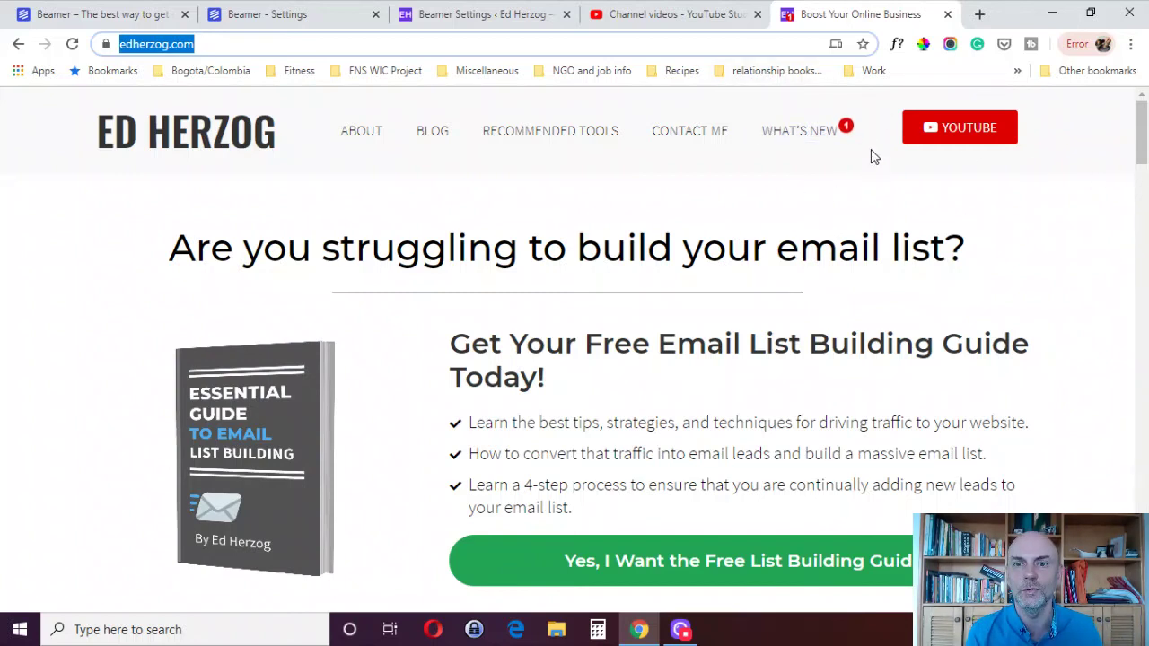
Return to the Beamer site and view the plans on its Pricing & Plans page
{"action": "left_click", "coordinate": [128, 11]}
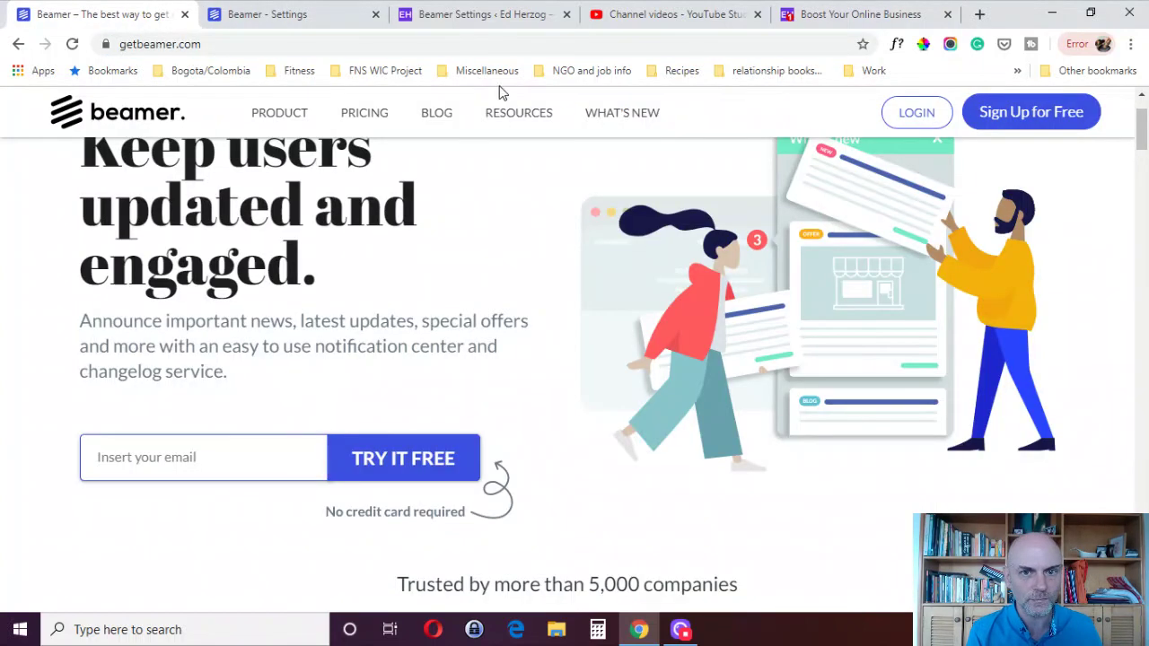
{"action": "left_click", "coordinate": [364, 120]}
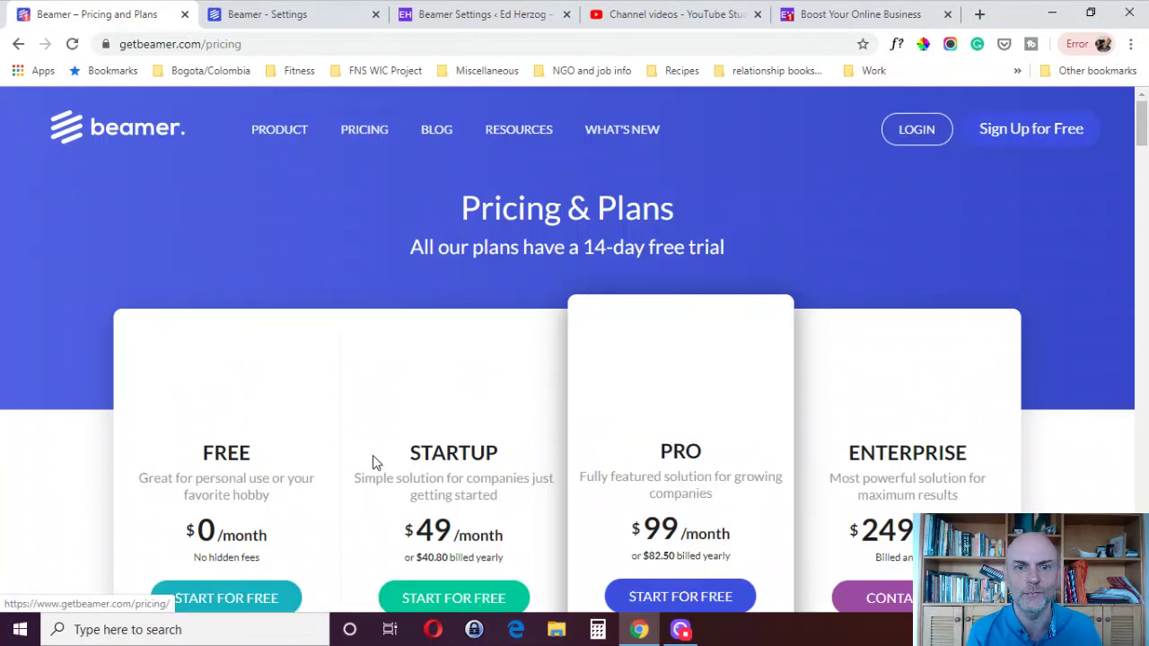
{"action": "scroll", "coordinate": [1145, 156], "scroll_direction": "down", "scroll_amount": 1}
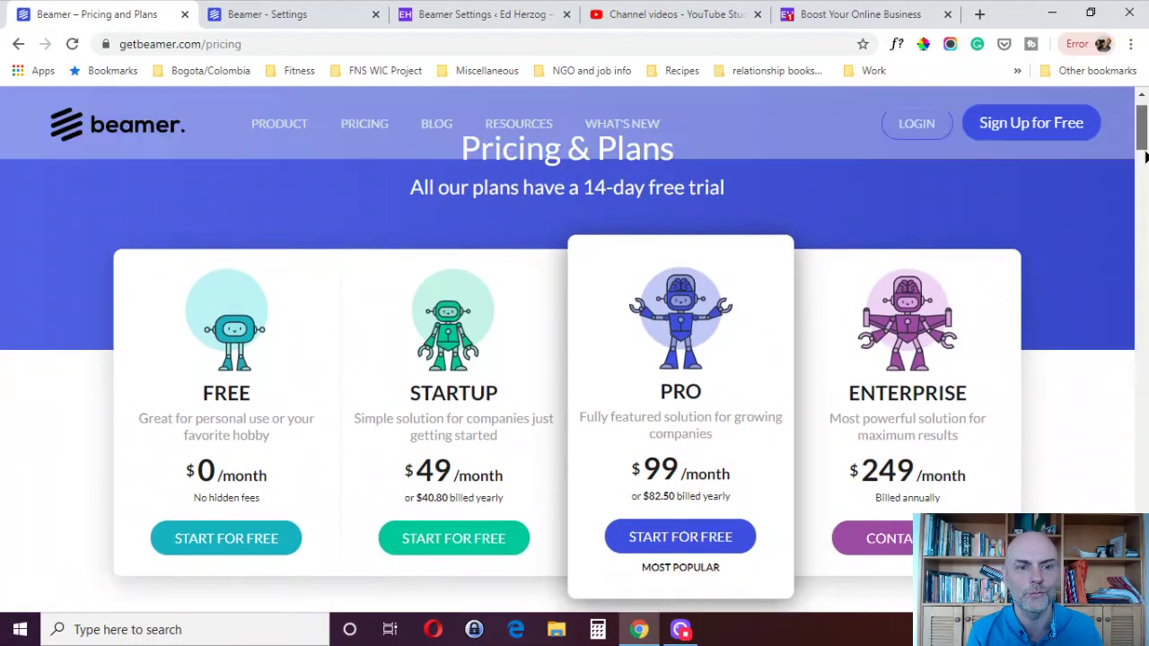